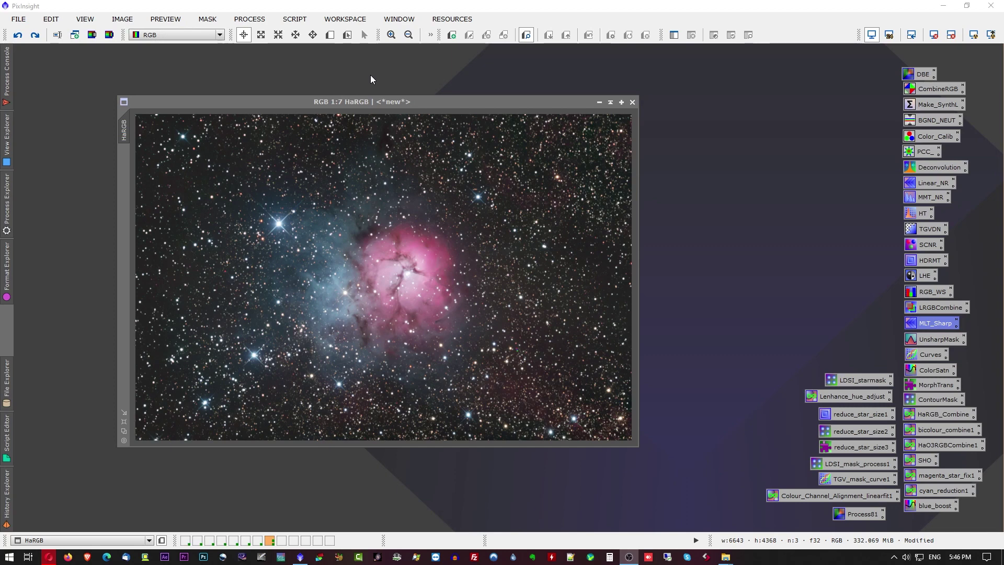
Step: Open the SCRIPT menu in the menu bar to list the script categories
{"action": "left_click", "coordinate": [296, 20]}
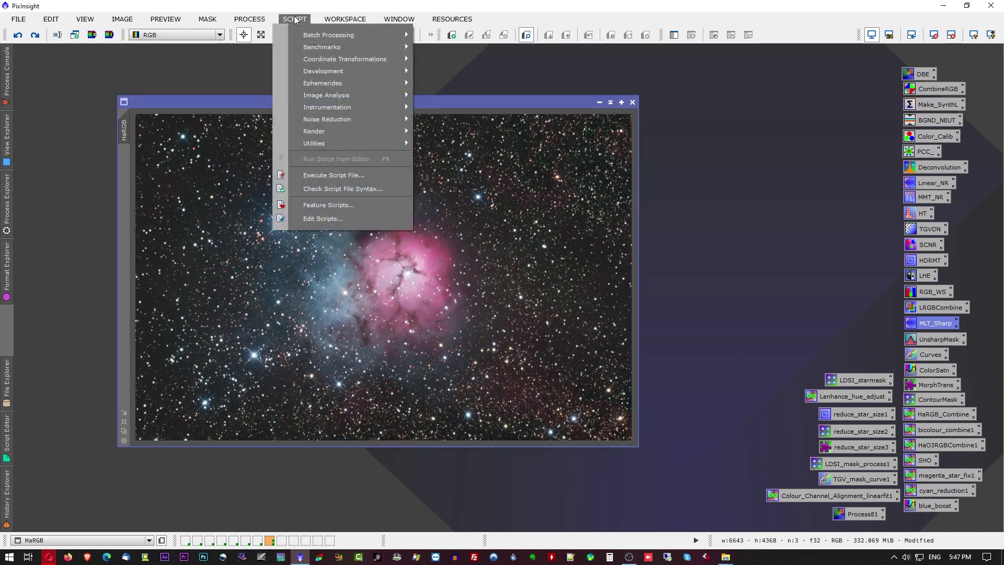
Step: Launch the GAME mask editor from Script > Utilities on the HaRGB image
{"action": "mouse_move", "coordinate": [318, 142]}
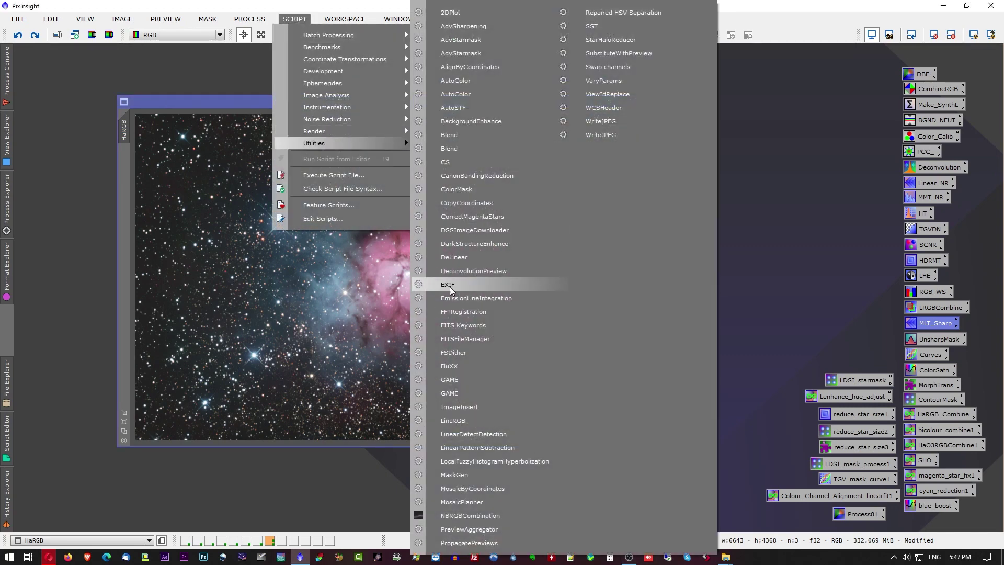
{"action": "left_click", "coordinate": [460, 378]}
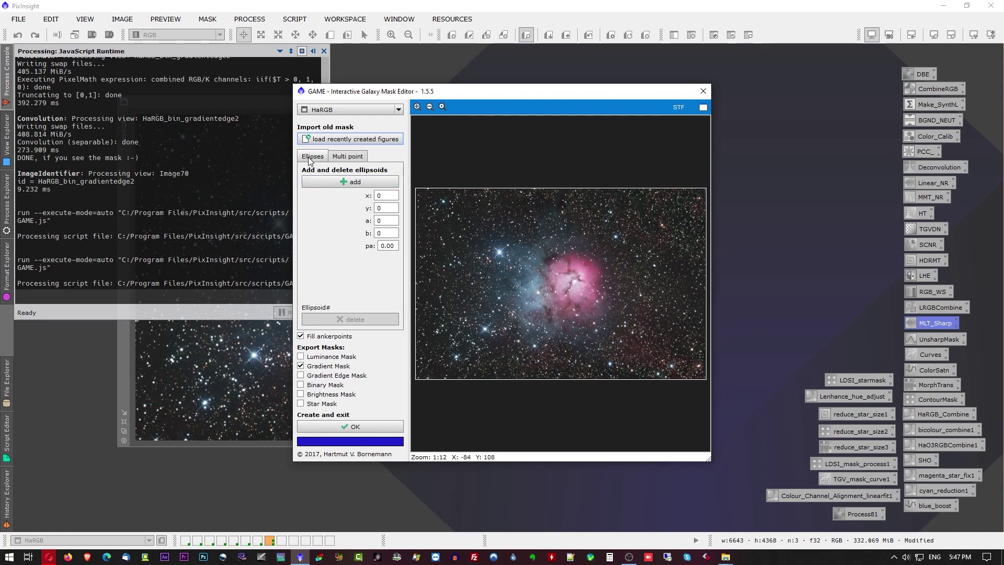
{"action": "left_click", "coordinate": [339, 182]}
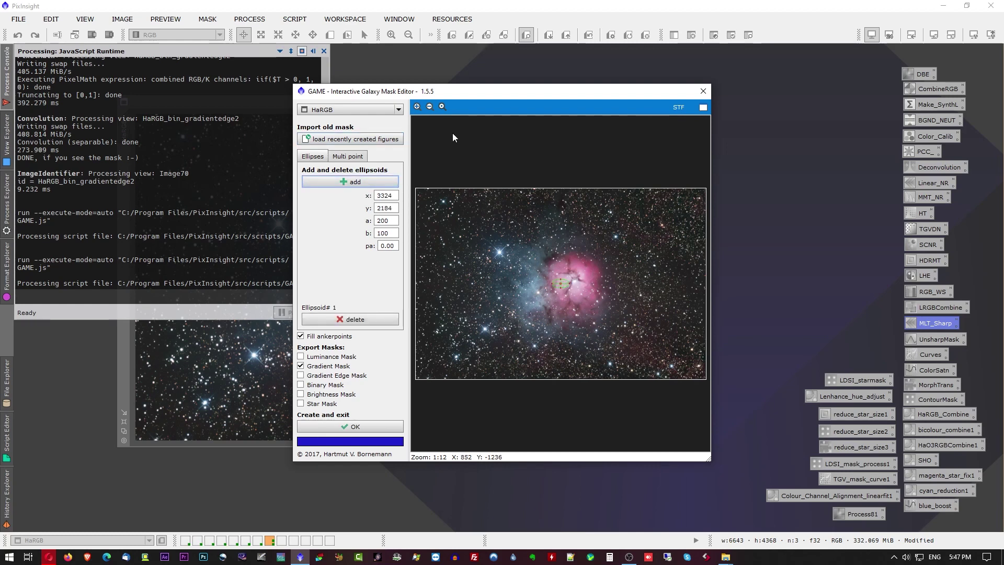
{"action": "left_click", "coordinate": [417, 107]}
{"action": "left_click", "coordinate": [418, 107]}
{"action": "left_click", "coordinate": [417, 107]}
{"action": "left_click", "coordinate": [417, 106]}
{"action": "left_click", "coordinate": [417, 107]}
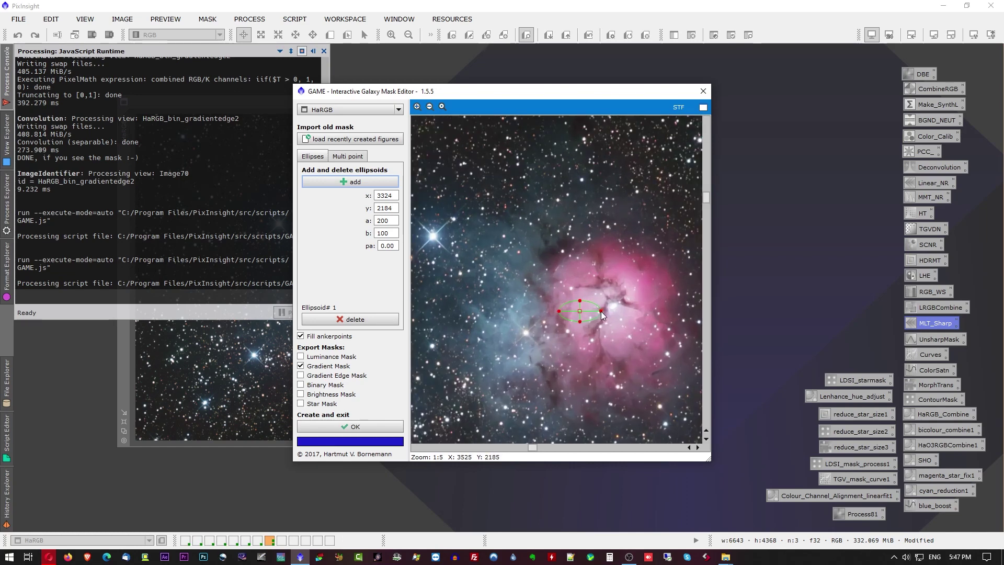
{"action": "left_click_drag", "start_coordinate": [601, 312], "coordinate": [682, 316]}
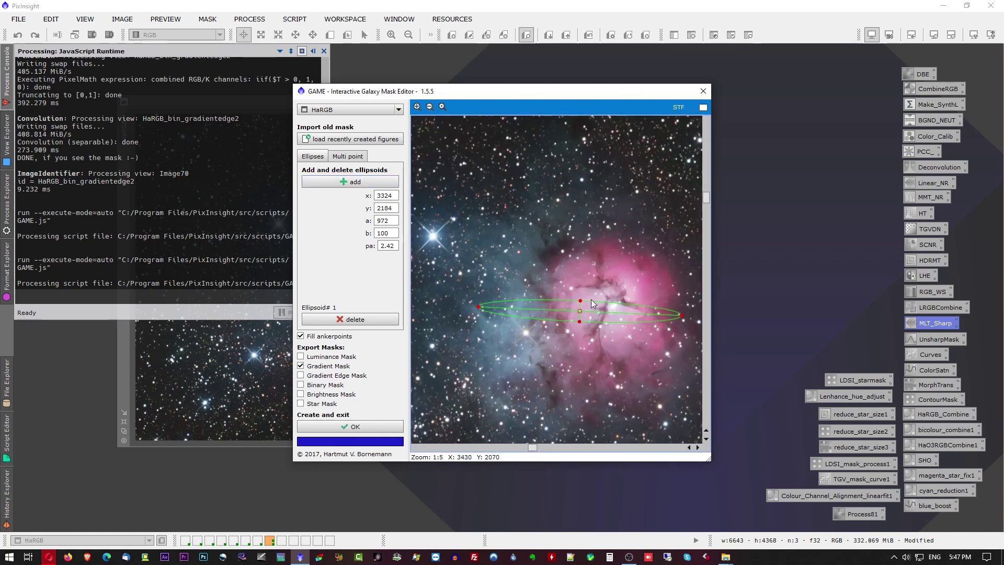
{"action": "left_click_drag", "start_coordinate": [578, 300], "coordinate": [577, 217]}
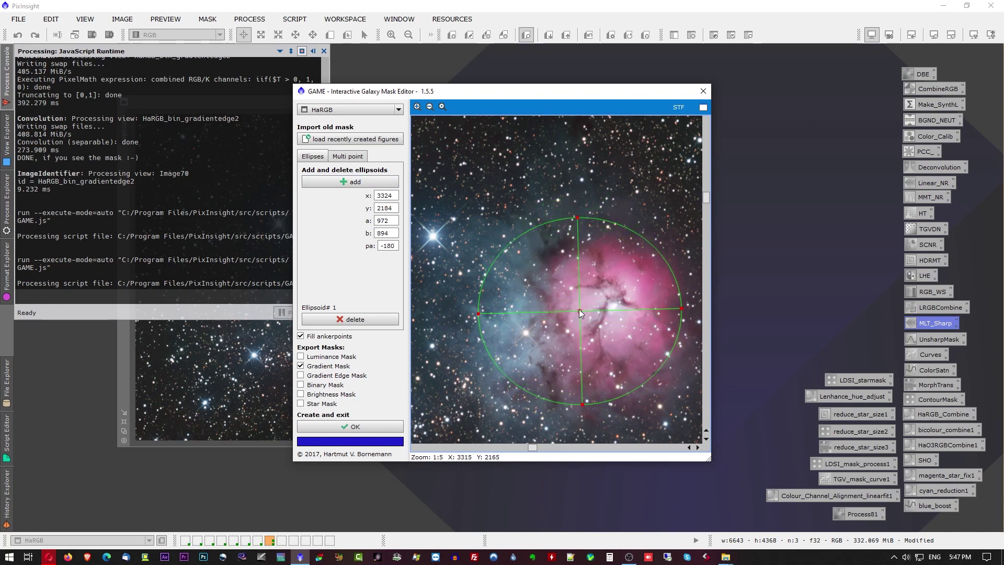
{"action": "left_click_drag", "start_coordinate": [579, 309], "coordinate": [610, 311]}
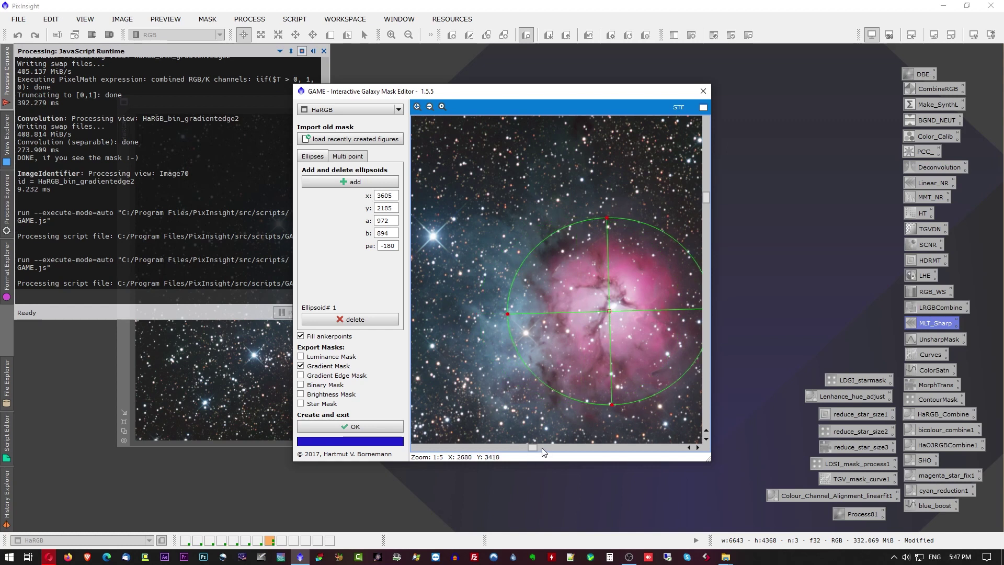
{"action": "left_click_drag", "start_coordinate": [532, 446], "coordinate": [575, 447]}
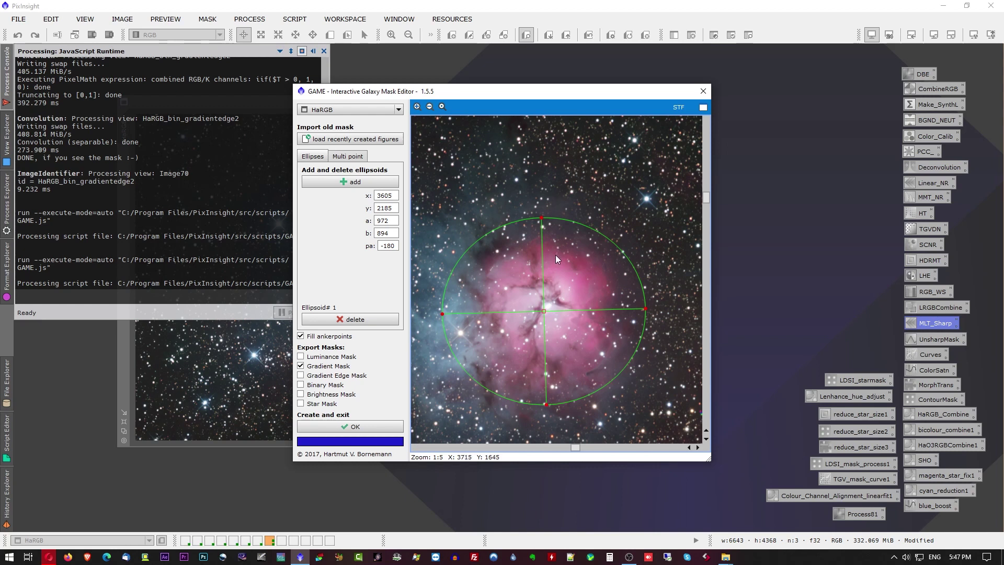
{"action": "left_click", "coordinate": [360, 318]}
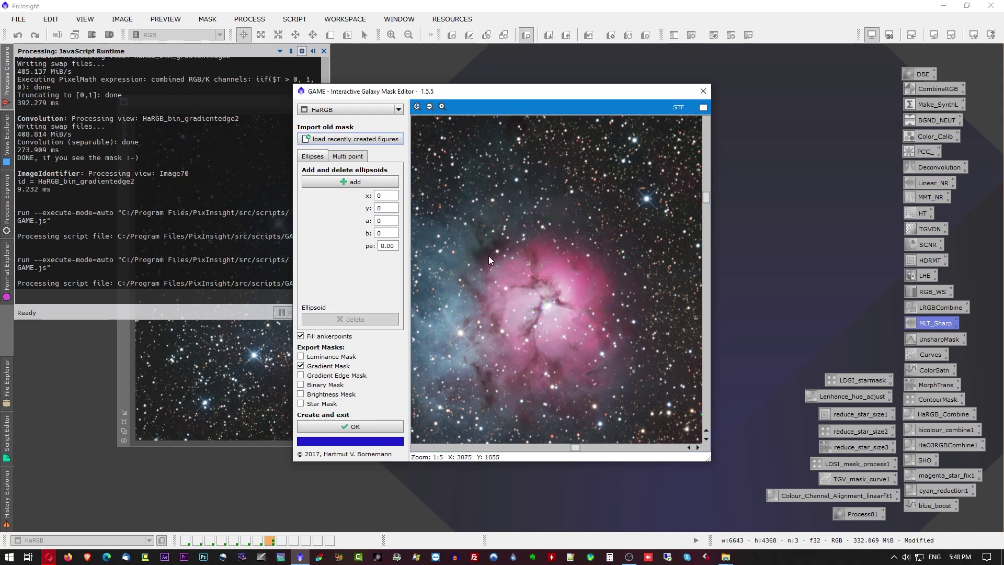
Step: Switch GAME to Multi point mode and add a new curved figure, curve 1
{"action": "left_click_drag", "start_coordinate": [576, 446], "coordinate": [564, 445]}
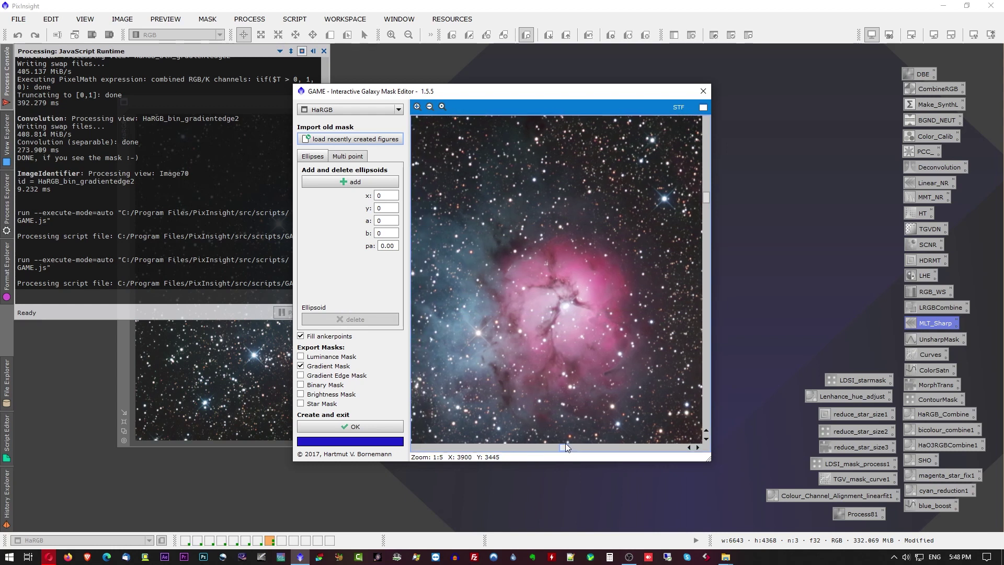
{"action": "left_click_drag", "start_coordinate": [705, 194], "coordinate": [707, 227]}
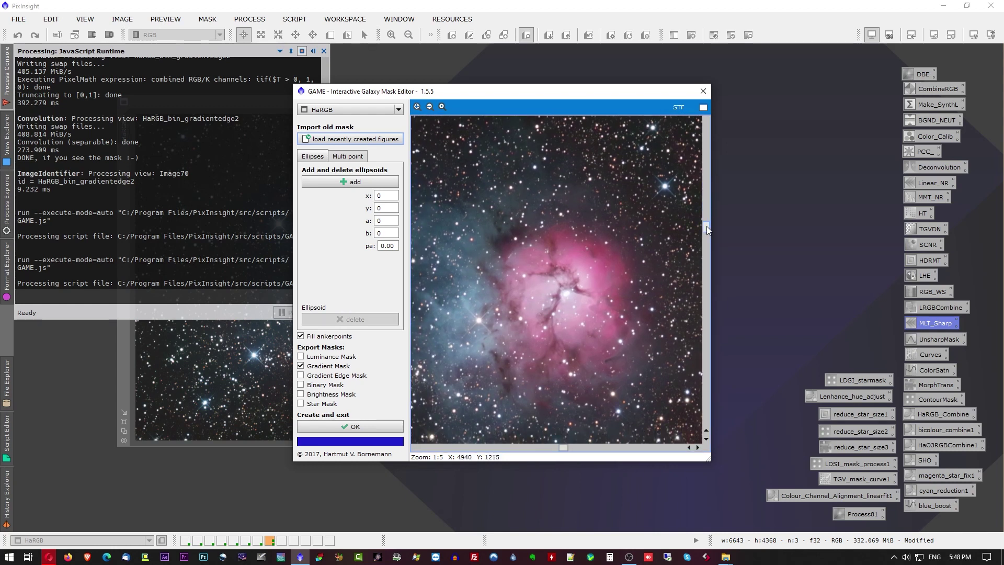
{"action": "left_click", "coordinate": [348, 156]}
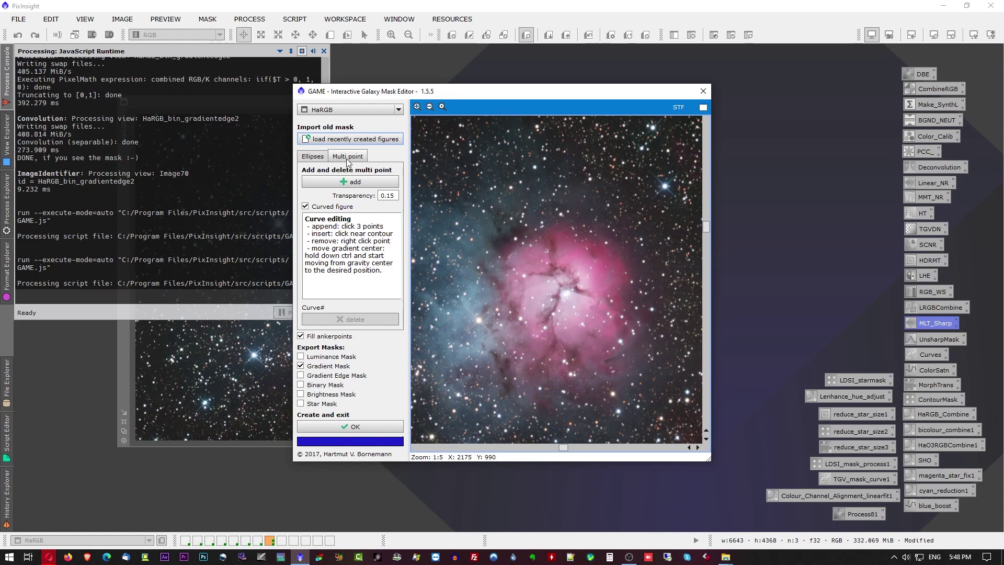
{"action": "left_click", "coordinate": [348, 184]}
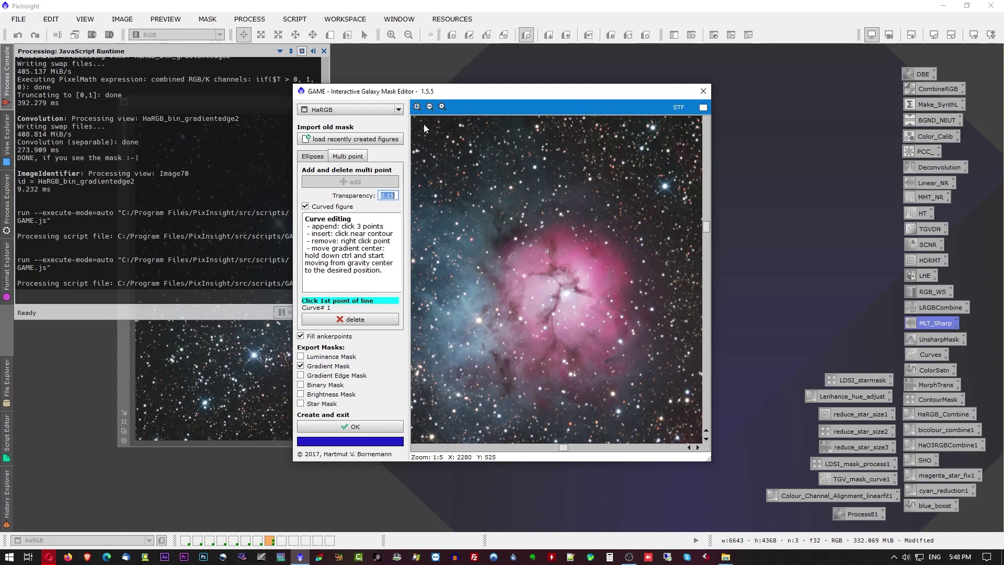
{"action": "left_click", "coordinate": [417, 107]}
Step: Zoom the preview to 1:2 and outline curve 1 with four points around the central dust lanes
{"action": "left_click", "coordinate": [417, 106]}
{"action": "left_click", "coordinate": [417, 107]}
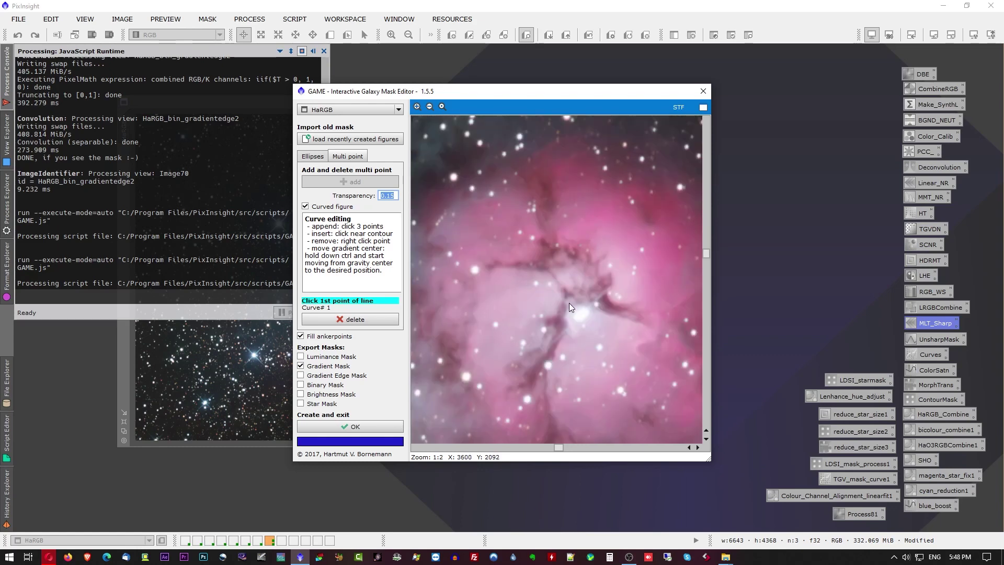
{"action": "left_click", "coordinate": [472, 261]}
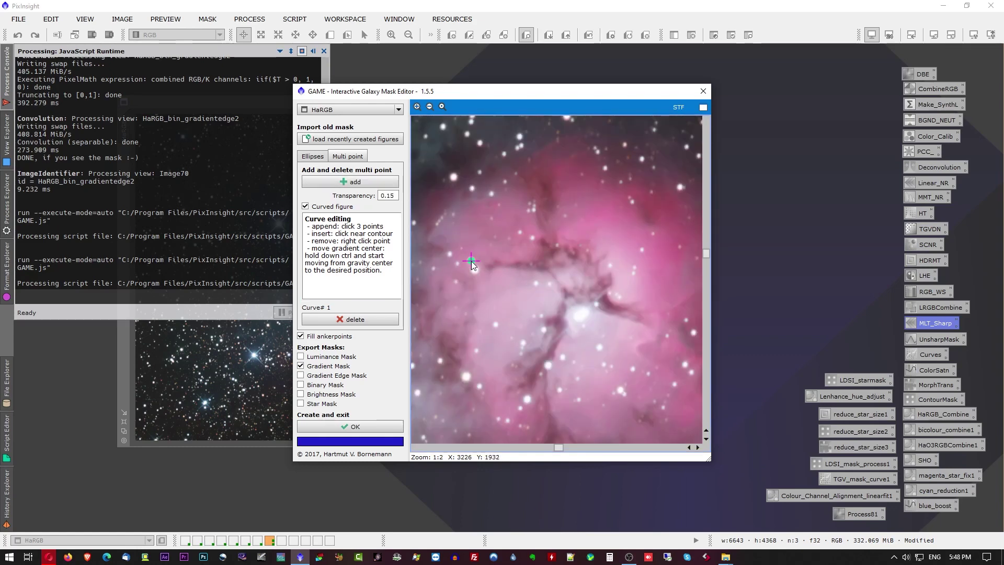
{"action": "left_click", "coordinate": [520, 147]}
{"action": "left_click", "coordinate": [657, 245]}
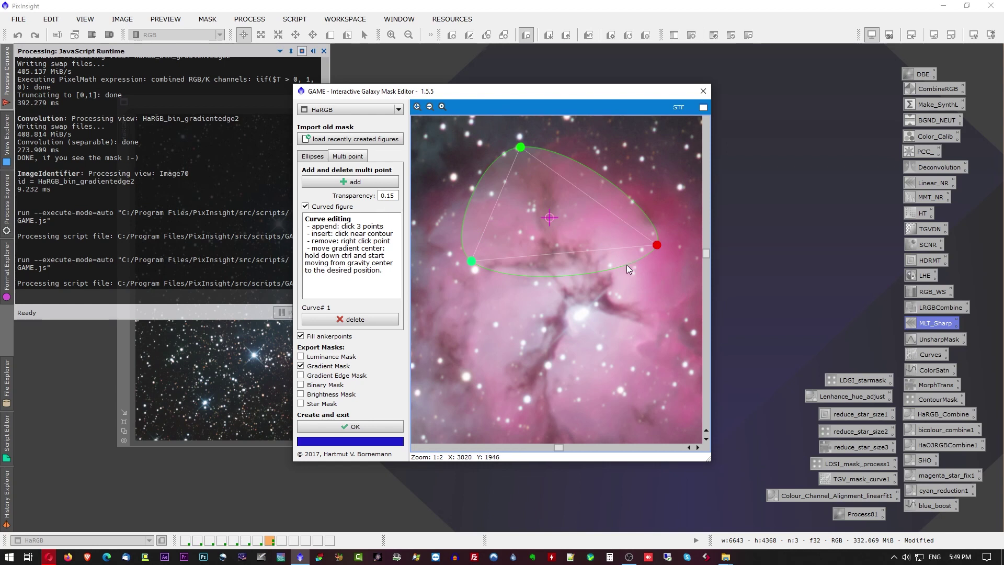
{"action": "left_click", "coordinate": [572, 275]}
{"action": "left_click_drag", "start_coordinate": [572, 276], "coordinate": [579, 313]}
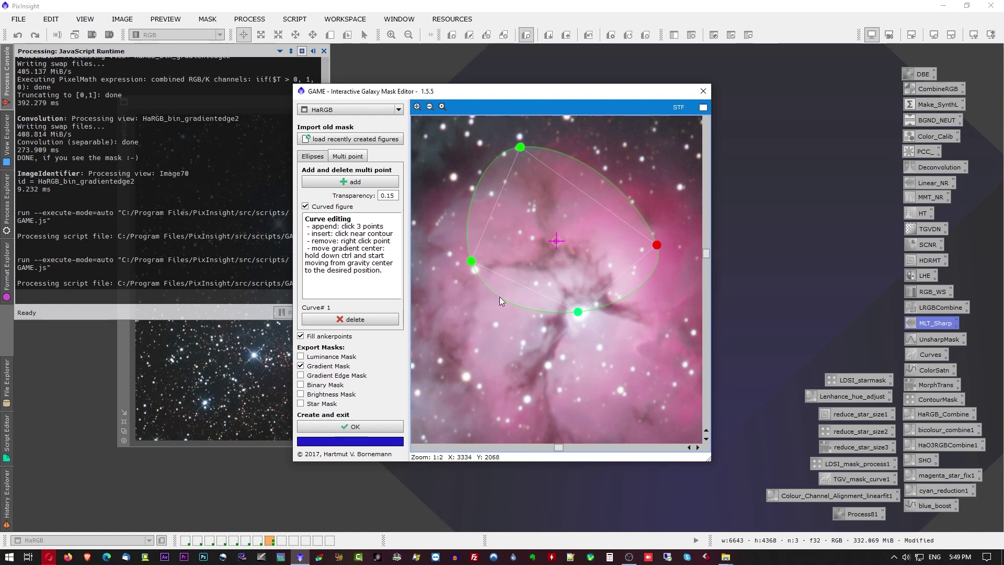
Step: Insert anchors on the figure's lower and left edges, pulling them onto the dust lanes
{"action": "left_click_drag", "start_coordinate": [500, 297], "coordinate": [544, 286]}
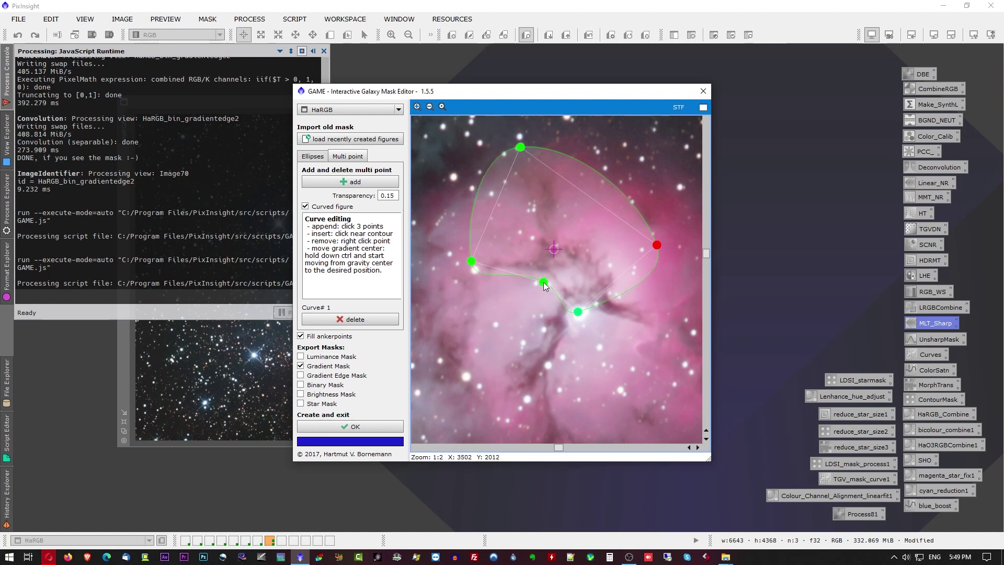
{"action": "left_click", "coordinate": [469, 228]}
{"action": "left_click_drag", "start_coordinate": [470, 229], "coordinate": [531, 247]}
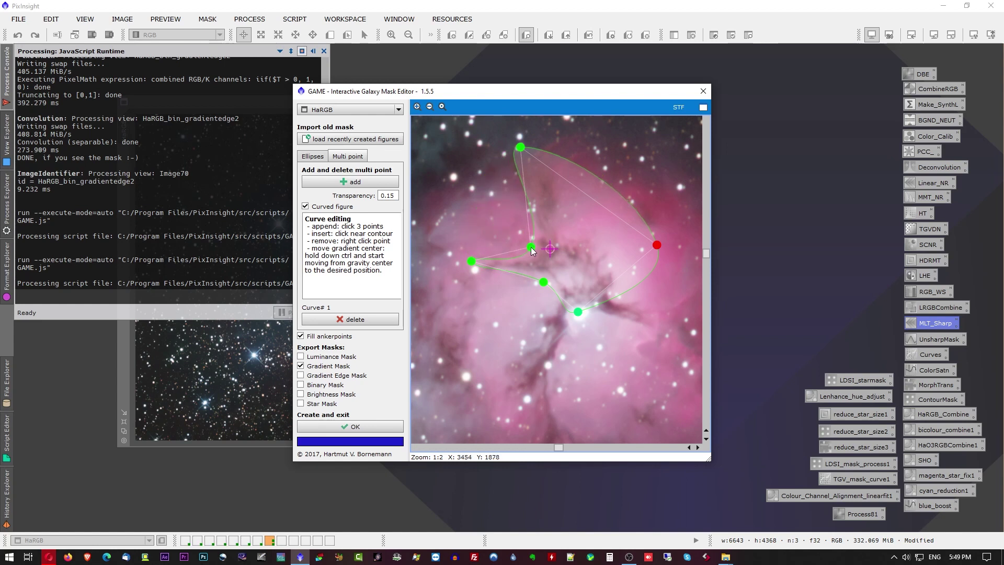
{"action": "left_click", "coordinate": [528, 201]}
{"action": "left_click_drag", "start_coordinate": [520, 149], "coordinate": [529, 143]}
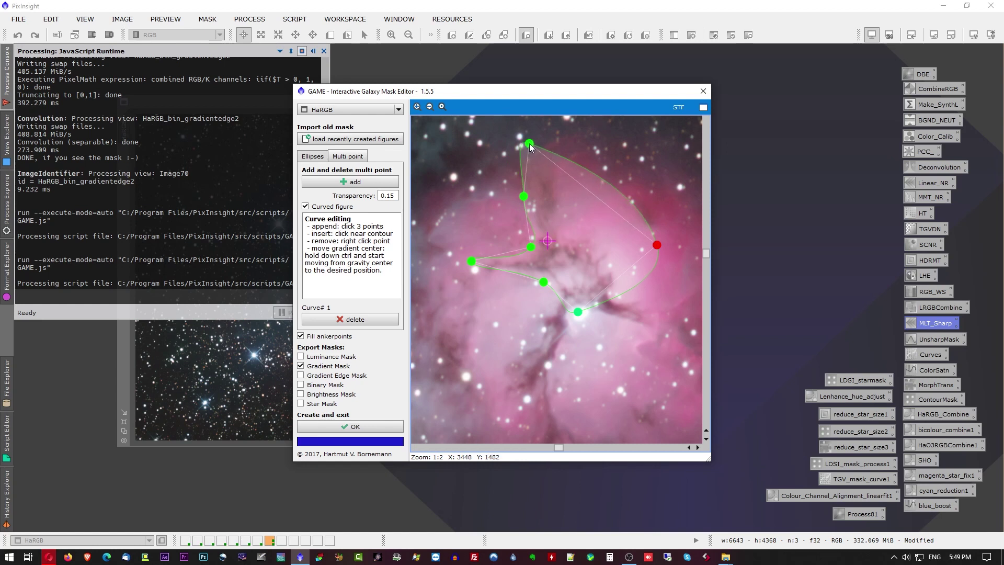
Step: Add and drag anchors along the upper-right and right edges to follow the lanes
{"action": "left_click", "coordinate": [585, 168]}
{"action": "left_click_drag", "start_coordinate": [585, 168], "coordinate": [569, 197]}
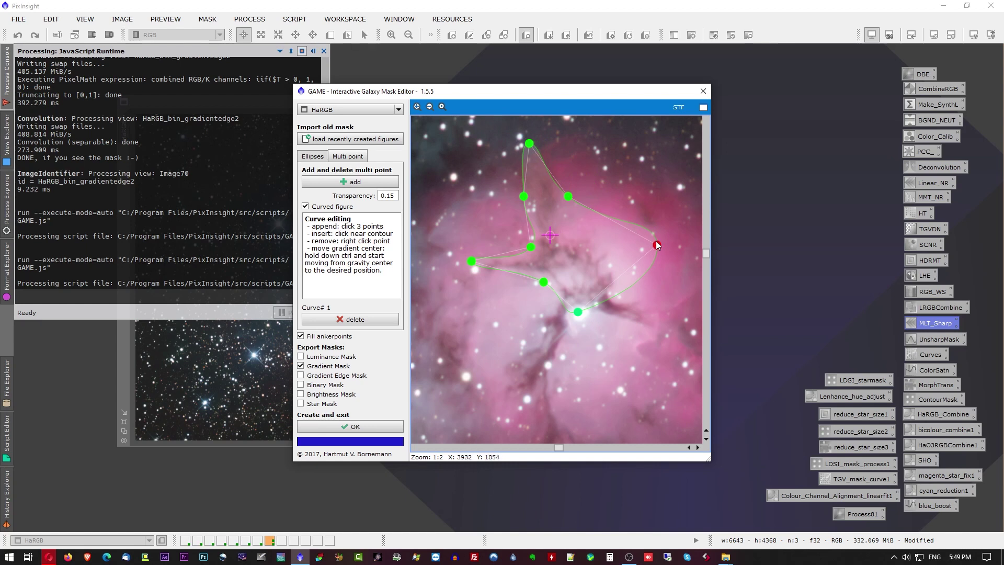
{"action": "left_click", "coordinate": [639, 224]}
{"action": "left_click_drag", "start_coordinate": [638, 223], "coordinate": [578, 231]}
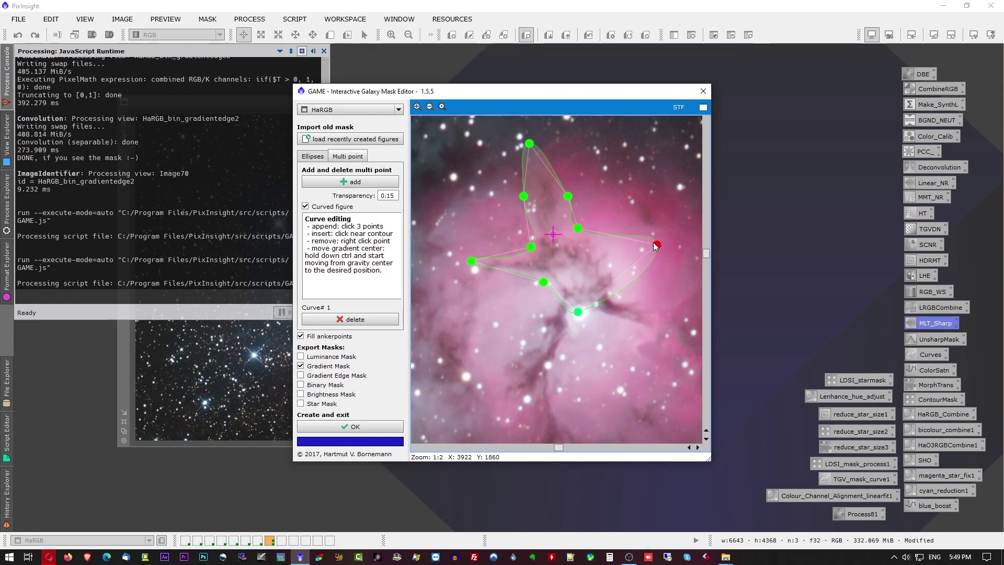
{"action": "left_click_drag", "start_coordinate": [654, 243], "coordinate": [622, 258]}
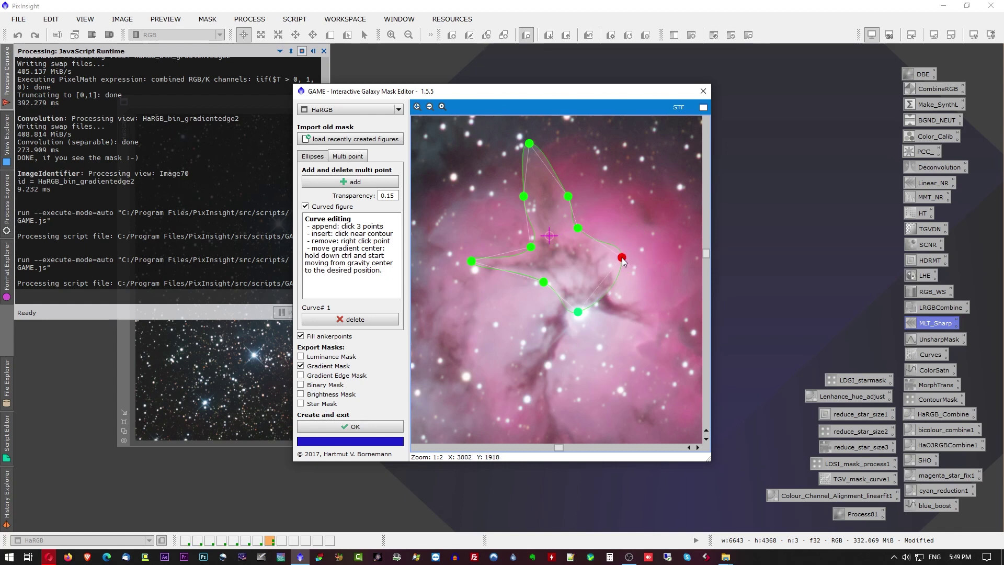
{"action": "left_click", "coordinate": [611, 285]}
{"action": "left_click_drag", "start_coordinate": [611, 285], "coordinate": [669, 332]}
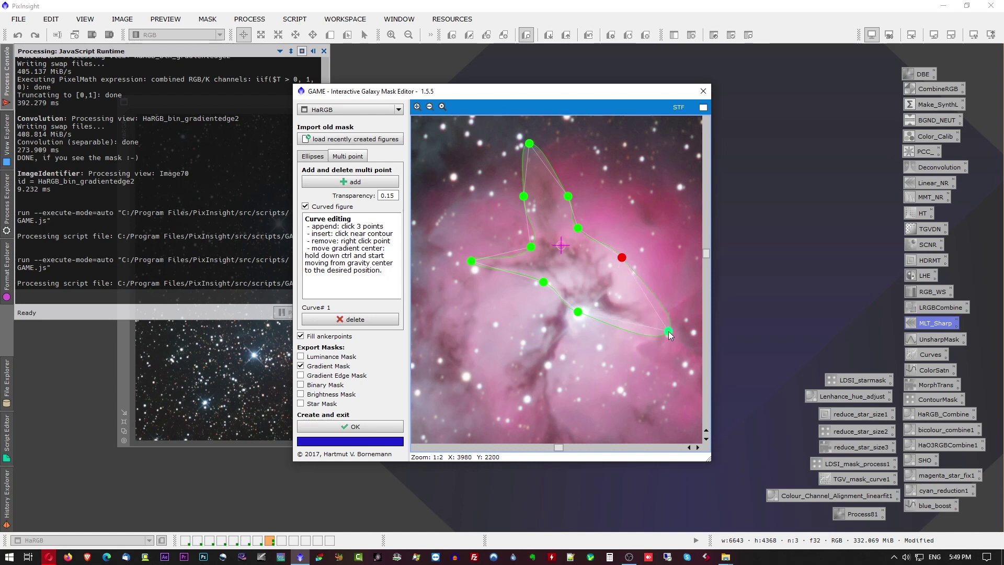
Step: Reshape the lower-right arm and lower edge with new anchors, completing about 14 points
{"action": "left_click", "coordinate": [643, 282]}
{"action": "left_click_drag", "start_coordinate": [642, 282], "coordinate": [623, 290]}
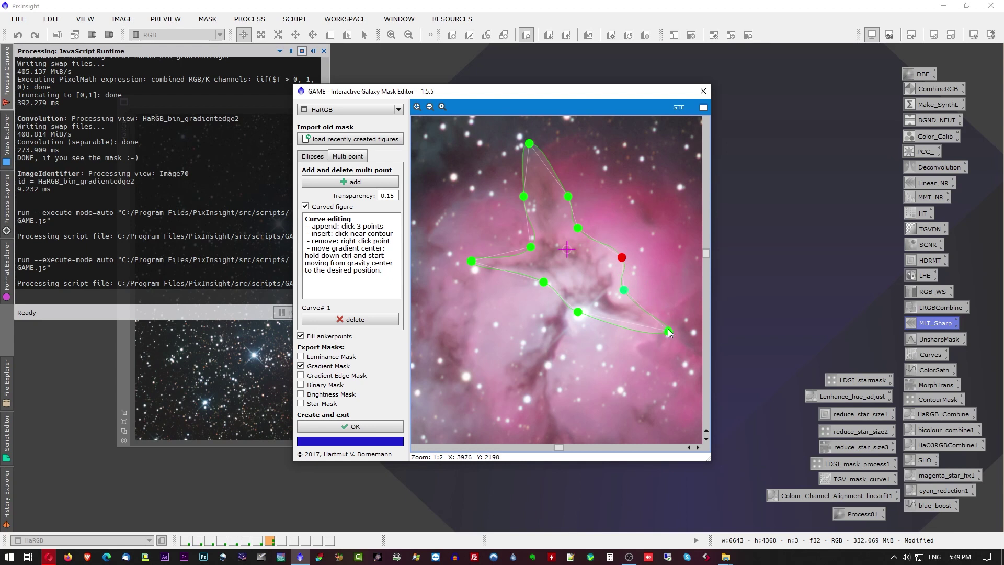
{"action": "left_click_drag", "start_coordinate": [669, 333], "coordinate": [671, 323]}
{"action": "left_click", "coordinate": [648, 304]}
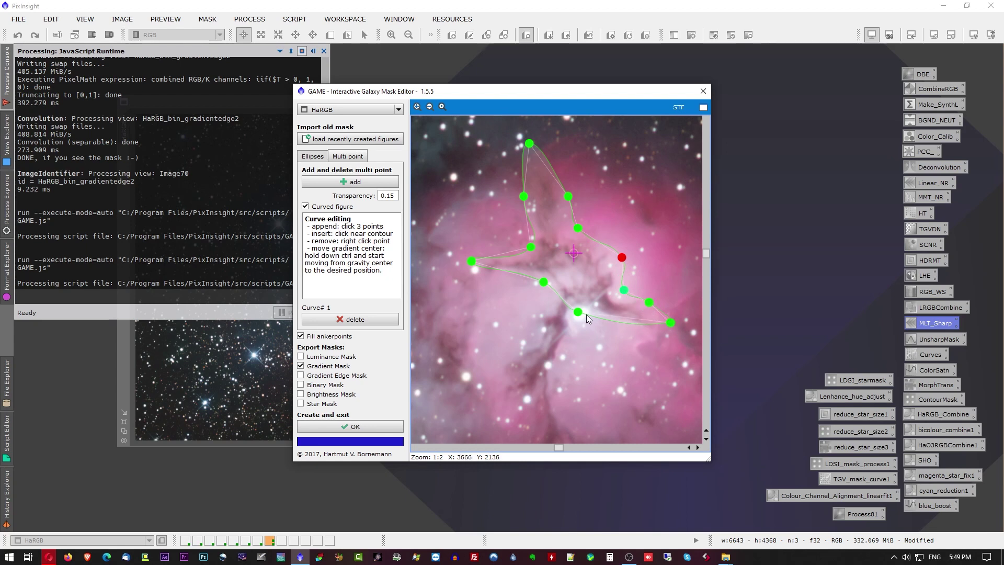
{"action": "left_click_drag", "start_coordinate": [578, 313], "coordinate": [516, 391]}
{"action": "left_click", "coordinate": [606, 362]}
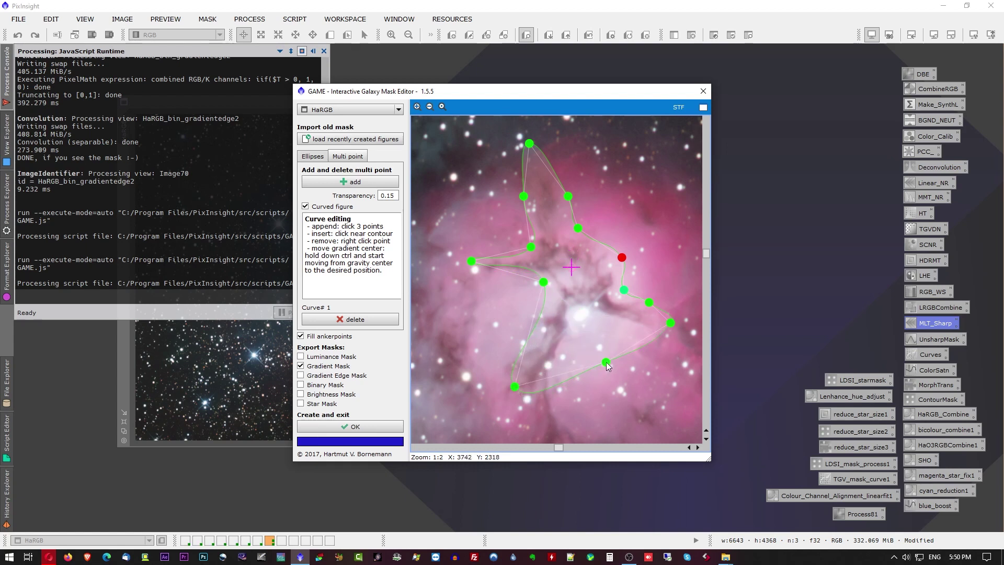
{"action": "left_click_drag", "start_coordinate": [607, 362], "coordinate": [562, 363]}
{"action": "left_click", "coordinate": [552, 336]}
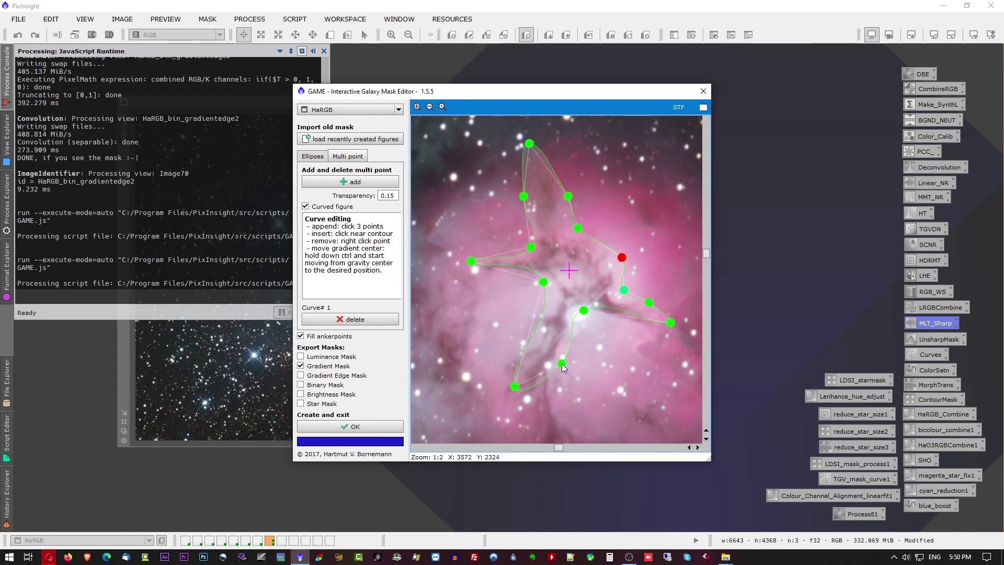
{"action": "left_click", "coordinate": [628, 320]}
{"action": "left_click_drag", "start_coordinate": [628, 320], "coordinate": [626, 328]}
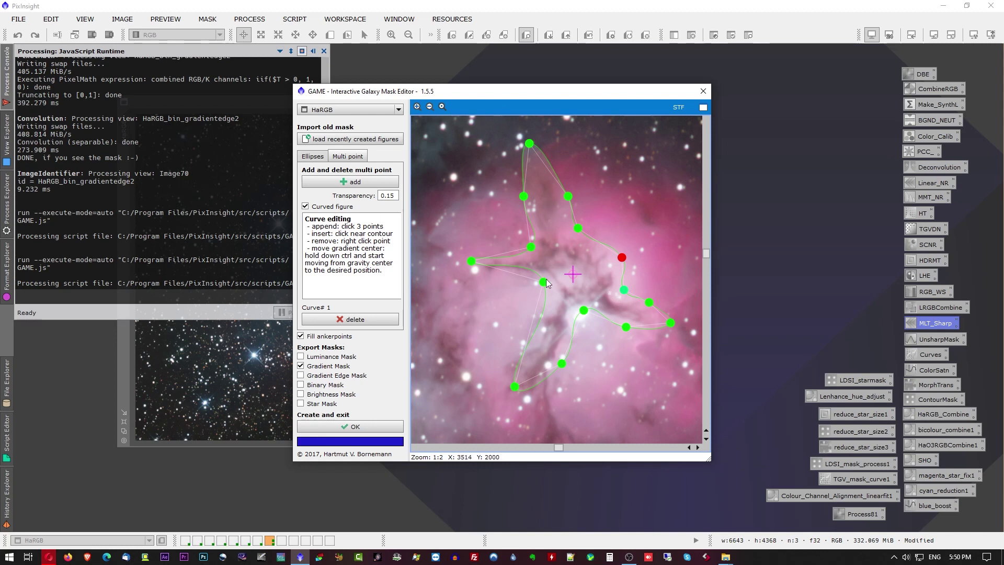
Step: Export a Gradient Edge Mask instead of a Gradient Mask and generate the mask
{"action": "left_click", "coordinate": [301, 375]}
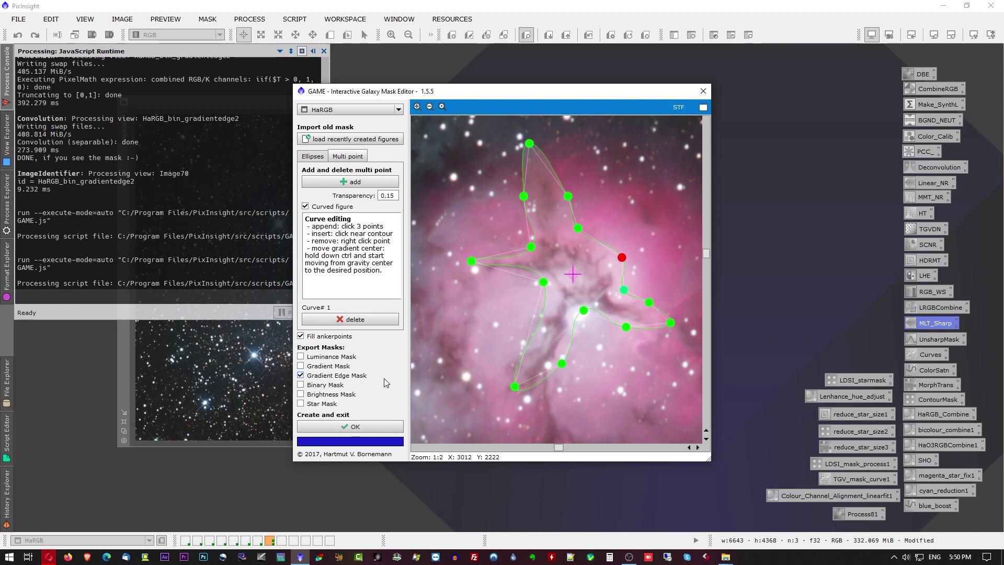
{"action": "left_click", "coordinate": [357, 427]}
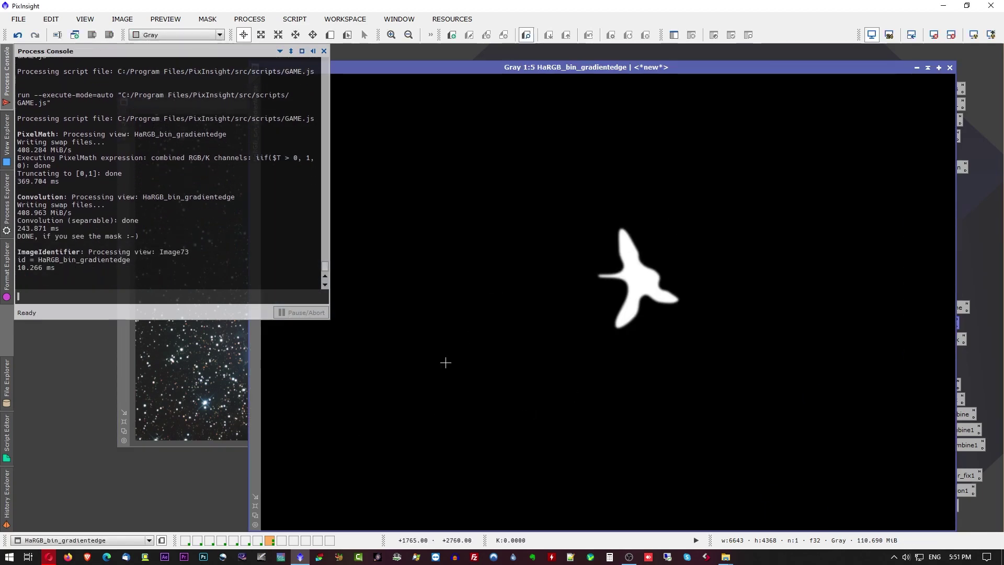
Step: Fit the new mask window and compare it with the earlier mask via undo and redo
{"action": "left_click", "coordinate": [254, 516]}
{"action": "scroll", "coordinate": [533, 298], "scroll_direction": "up", "scroll_amount": 5}
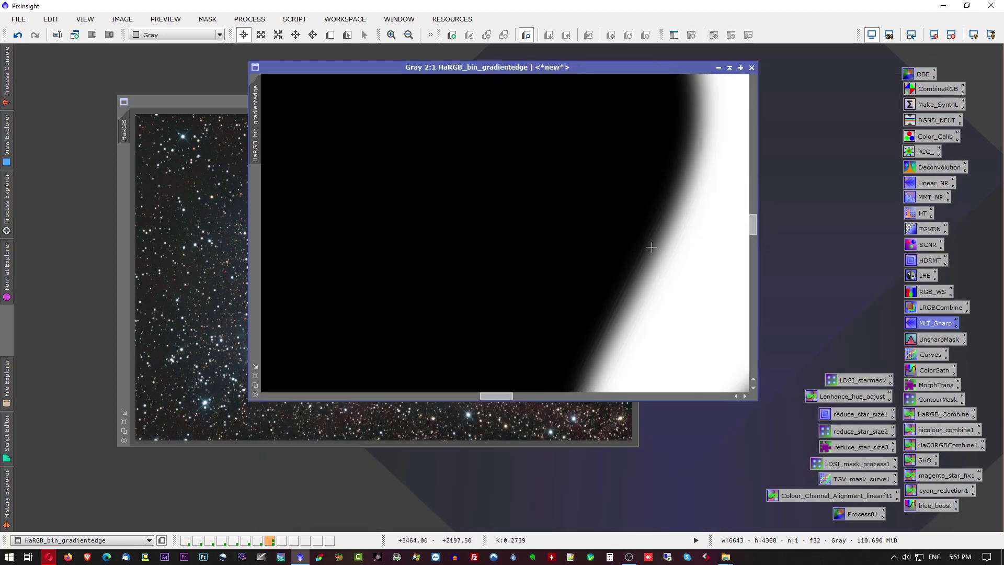
{"action": "key", "text": "ctrl+z"}
{"action": "key", "text": "ctrl+y"}
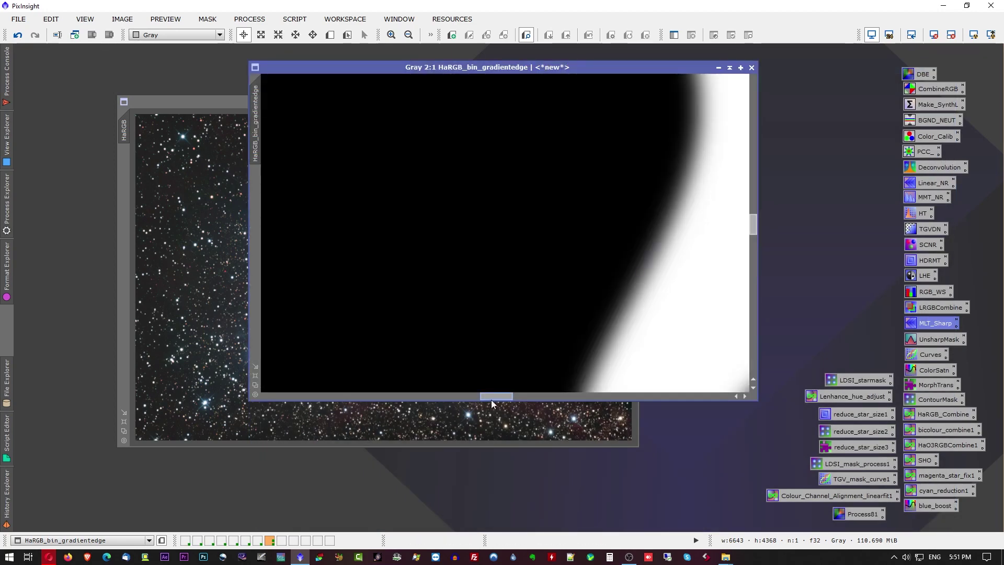
Step: Apply HaRGB_bin_gradientedge as the mask of the HaRGB image
{"action": "mouse_move", "coordinate": [494, 397]}
{"action": "left_mouse_down"}
{"action": "mouse_move", "coordinate": [519, 409]}
{"action": "mouse_move", "coordinate": [509, 405]}
{"action": "left_mouse_up"}
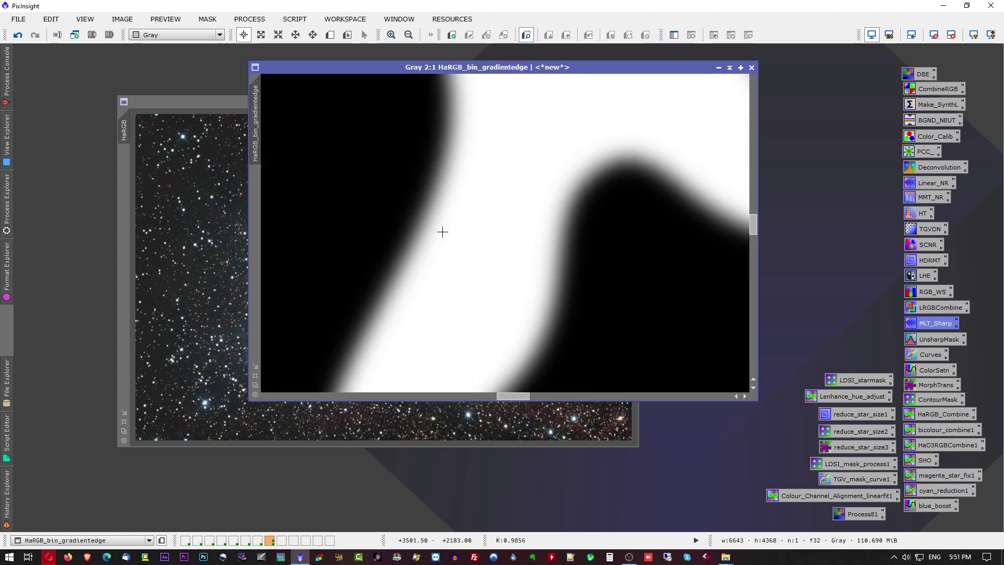
{"action": "scroll", "coordinate": [443, 232], "scroll_direction": "down", "scroll_amount": 4}
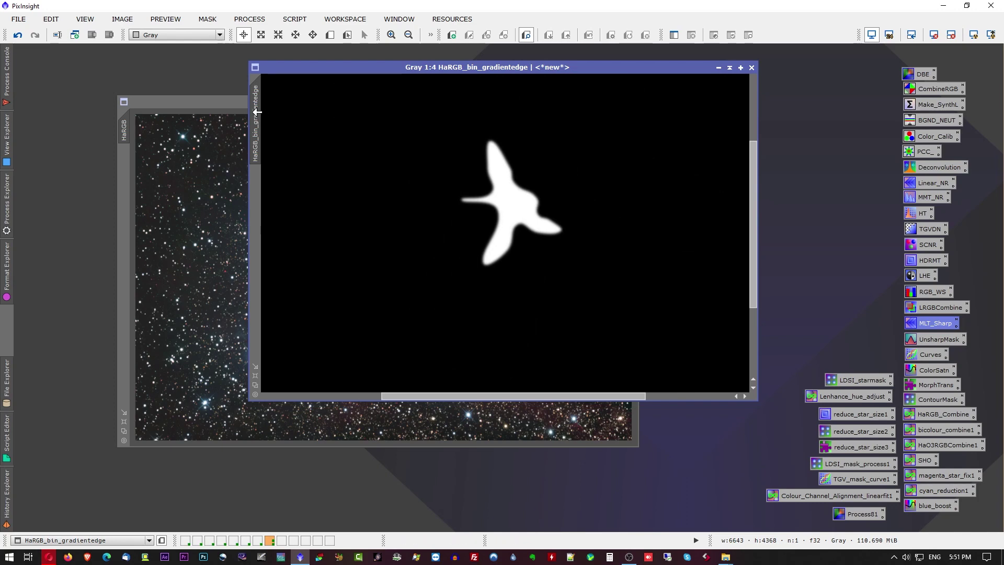
{"action": "left_click_drag", "start_coordinate": [255, 123], "coordinate": [122, 184]}
{"action": "left_click", "coordinate": [178, 112]}
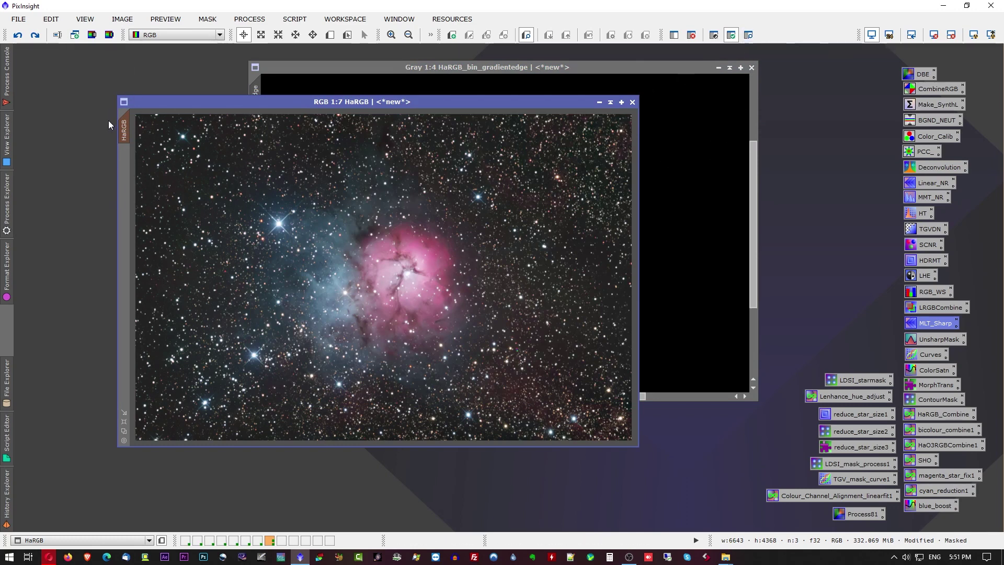
{"action": "mouse_move", "coordinate": [128, 122]}
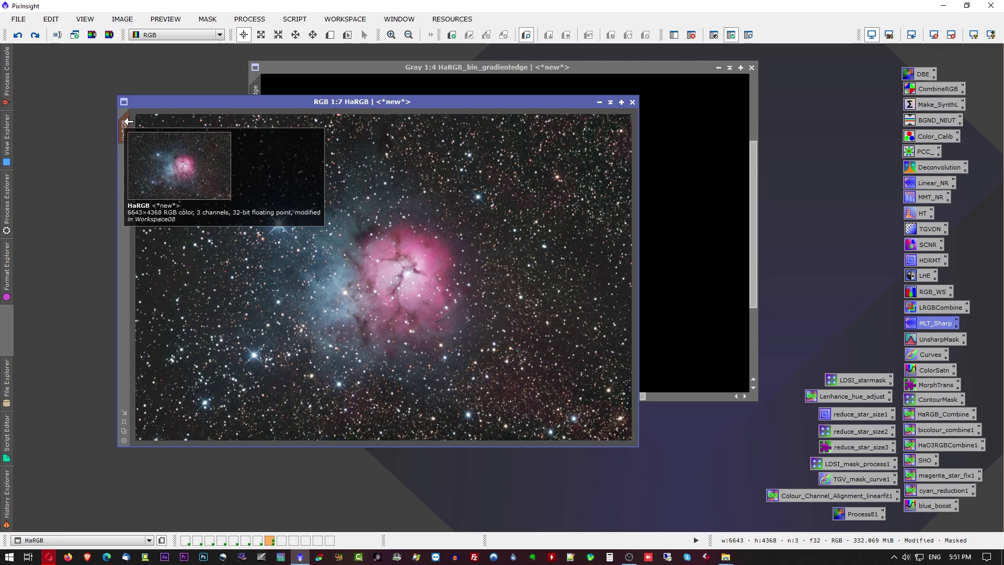
{"action": "left_click", "coordinate": [748, 34]}
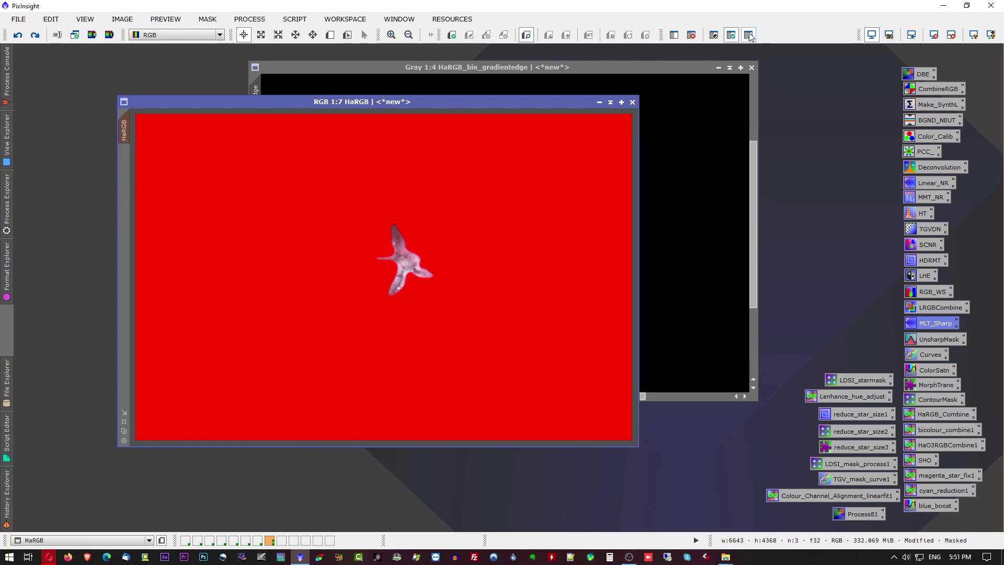
{"action": "scroll", "coordinate": [471, 249], "scroll_direction": "up", "scroll_amount": 5}
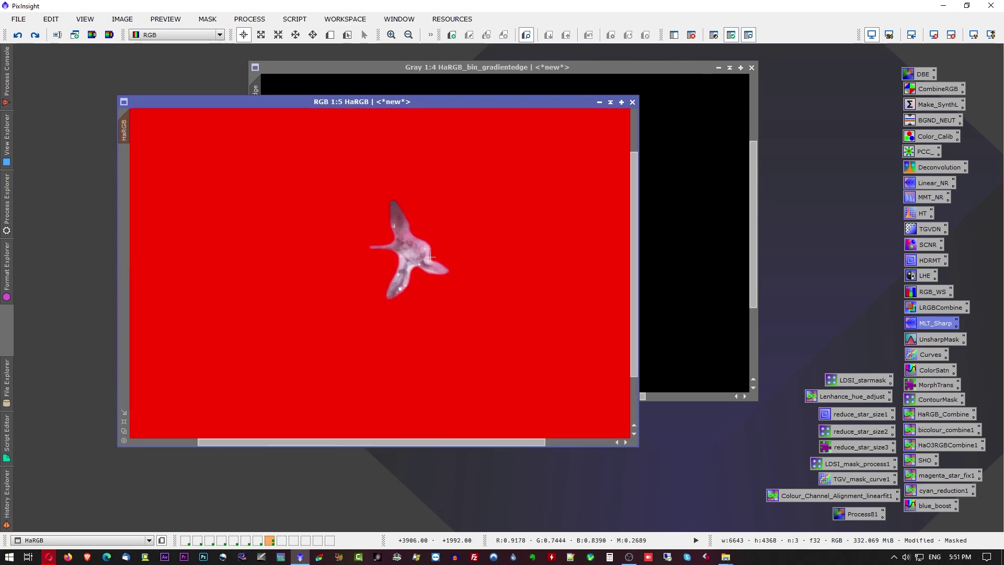
{"action": "left_click_drag", "start_coordinate": [635, 285], "coordinate": [637, 262]}
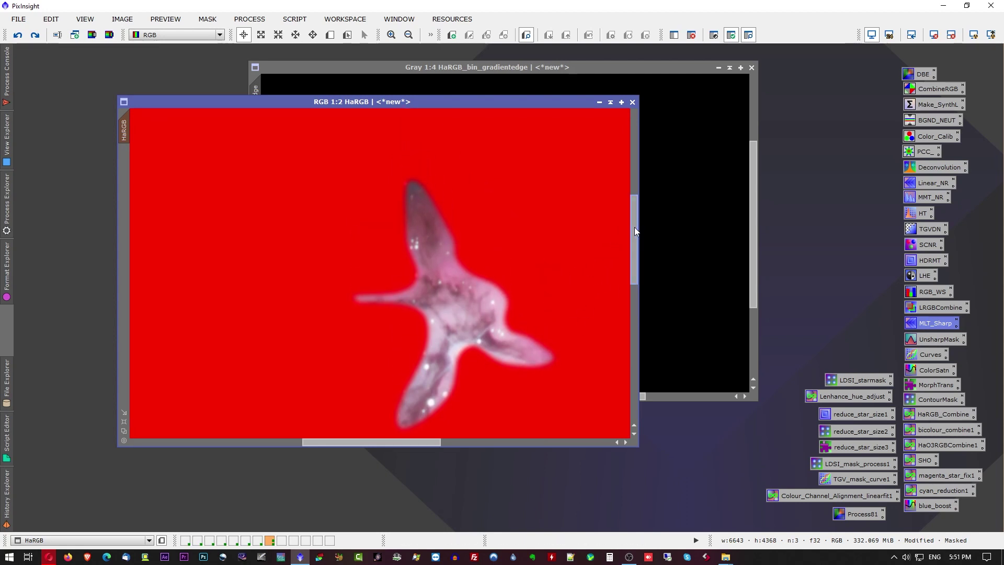
{"action": "scroll", "coordinate": [636, 246], "scroll_direction": "down", "scroll_amount": 2}
{"action": "left_click_drag", "start_coordinate": [369, 442], "coordinate": [388, 444]}
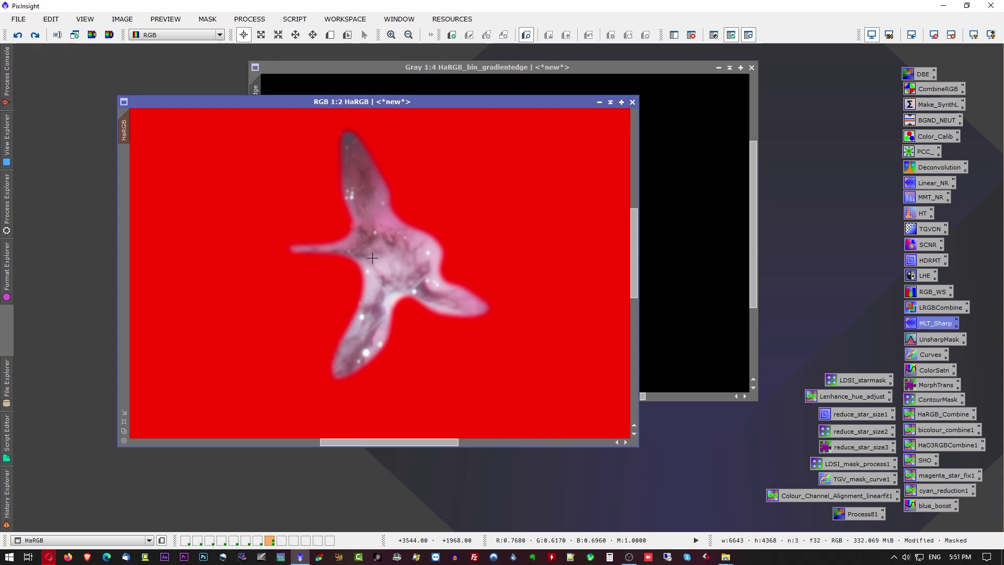
{"action": "scroll", "coordinate": [587, 280], "scroll_direction": "up", "scroll_amount": 1}
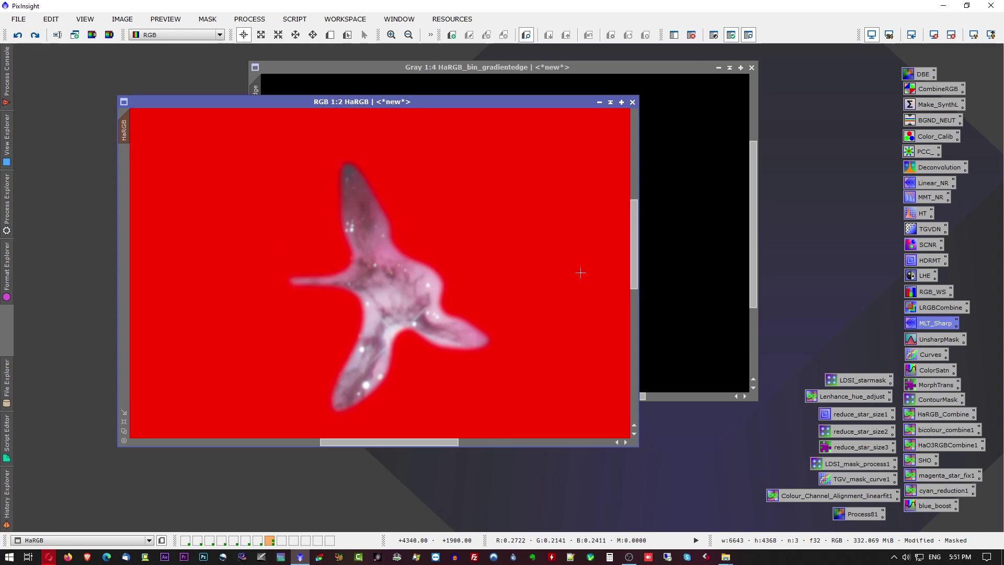
{"action": "left_click", "coordinate": [751, 34]}
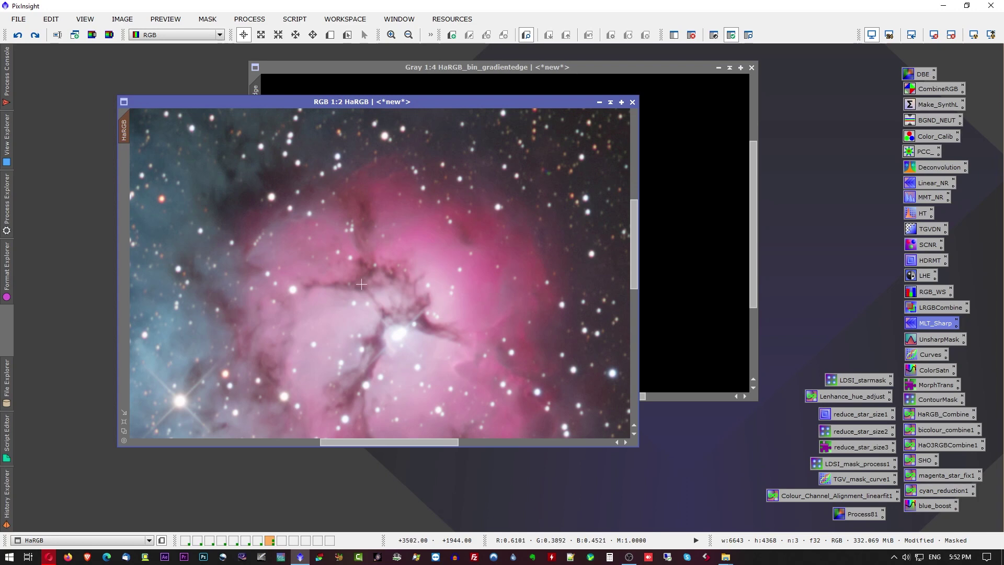
Step: Create Preview01 as a rectangle over the nebula core
{"action": "scroll", "coordinate": [440, 262], "scroll_direction": "down", "scroll_amount": 3}
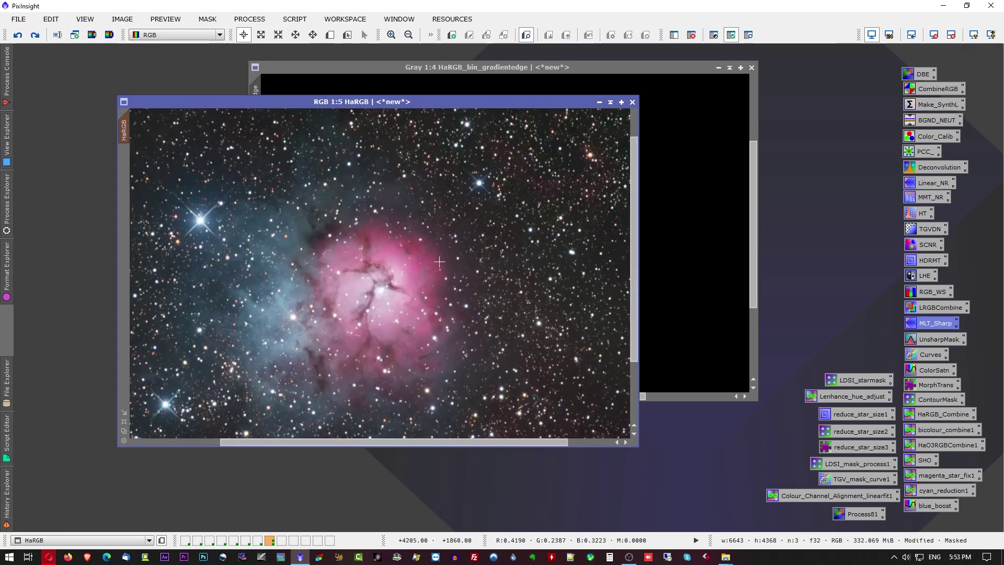
{"action": "left_click", "coordinate": [330, 35]}
{"action": "left_click_drag", "start_coordinate": [287, 207], "coordinate": [456, 360]}
{"action": "scroll", "coordinate": [374, 294], "scroll_direction": "up", "scroll_amount": 3}
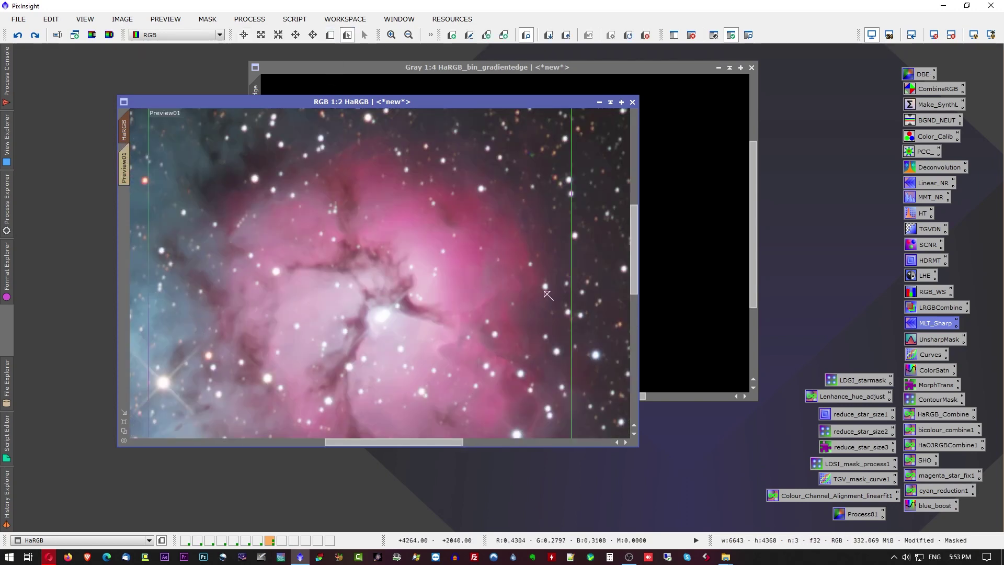
{"action": "left_click_drag", "start_coordinate": [635, 264], "coordinate": [637, 271]}
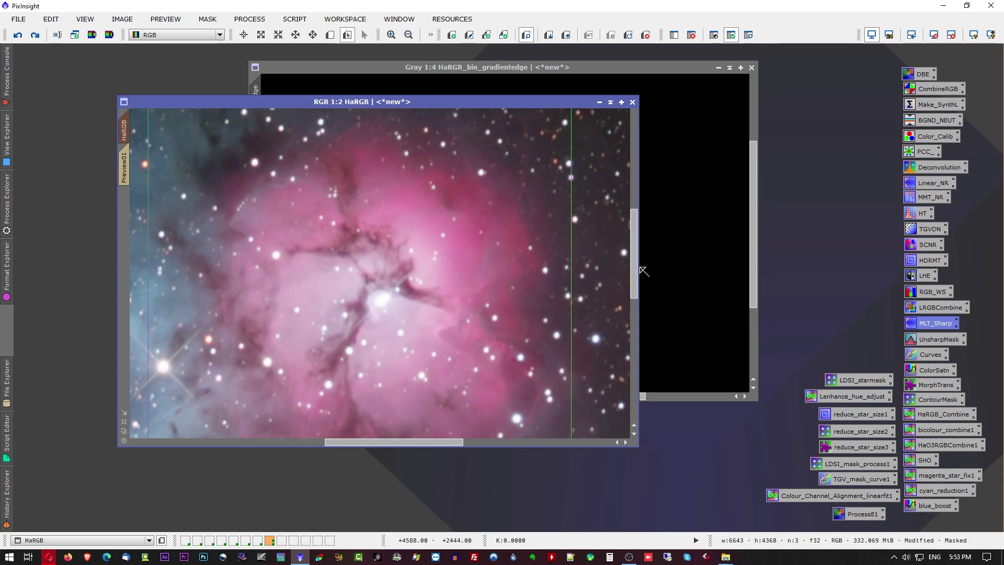
Step: Toggle Show Mask repeatedly to check coverage, then open the saved MLT_Sharp MultiscaleLinearTransform
{"action": "left_click", "coordinate": [748, 35]}
{"action": "left_click", "coordinate": [753, 37]}
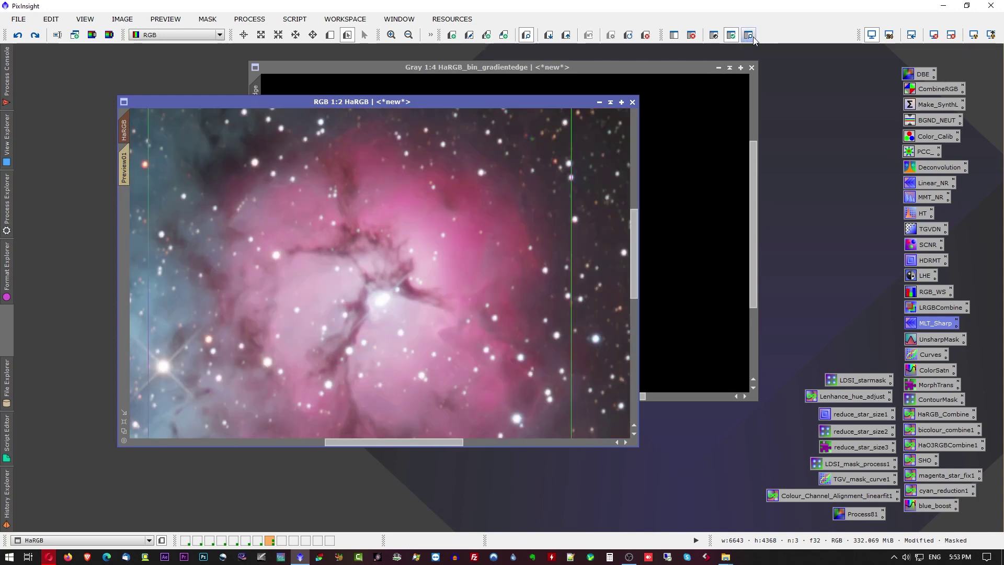
{"action": "left_click", "coordinate": [753, 38]}
{"action": "left_click", "coordinate": [754, 37]}
{"action": "left_click", "coordinate": [754, 37]}
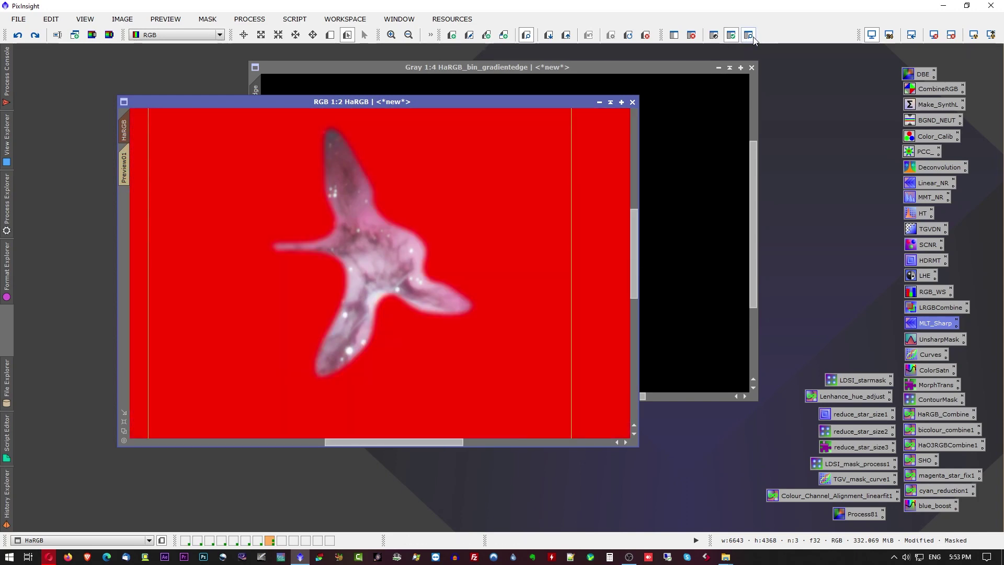
{"action": "left_click", "coordinate": [754, 37]}
{"action": "left_click", "coordinate": [753, 37]}
{"action": "left_click", "coordinate": [753, 37]}
{"action": "left_click", "coordinate": [753, 37]}
{"action": "left_click", "coordinate": [754, 37]}
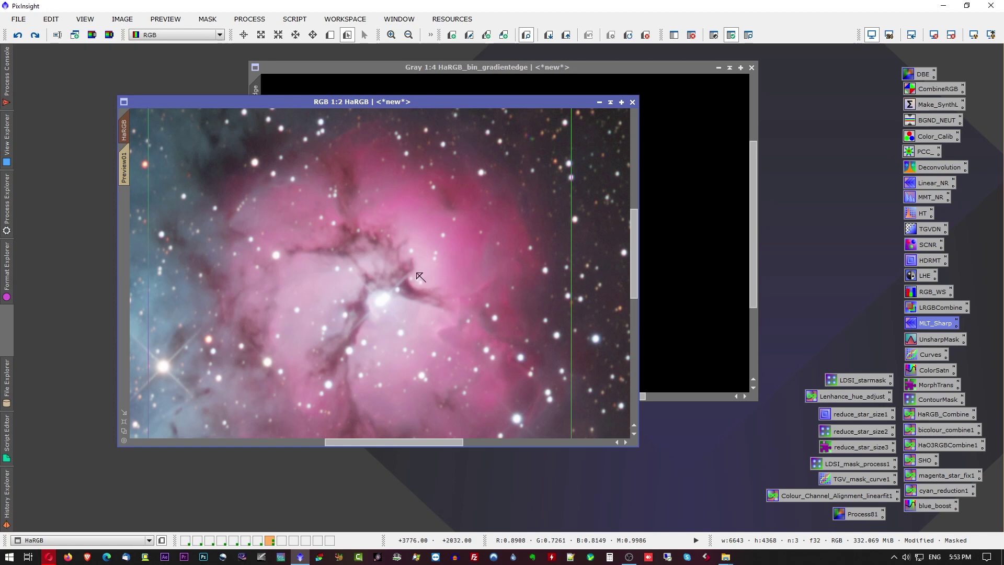
{"action": "double_click", "coordinate": [924, 323]}
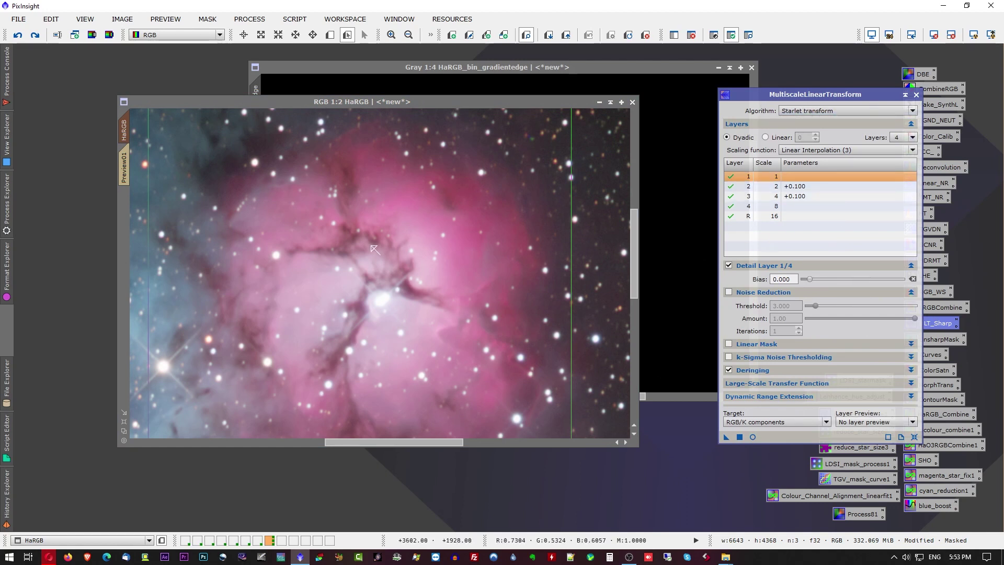
Step: Apply the MLT_Sharp sharpening to Preview01 and inspect the result
{"action": "left_click", "coordinate": [124, 166]}
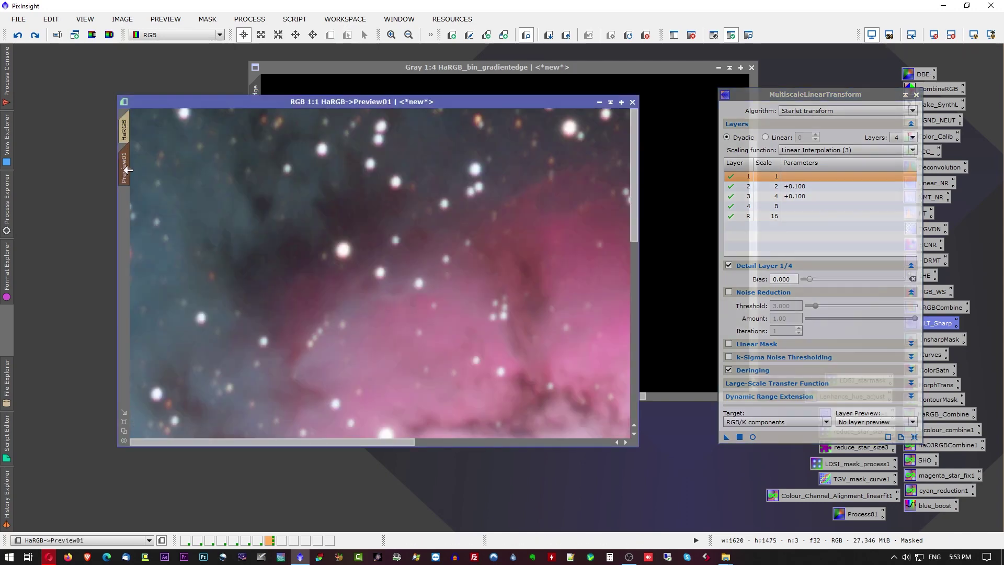
{"action": "scroll", "coordinate": [467, 299], "scroll_direction": "up", "scroll_amount": 1}
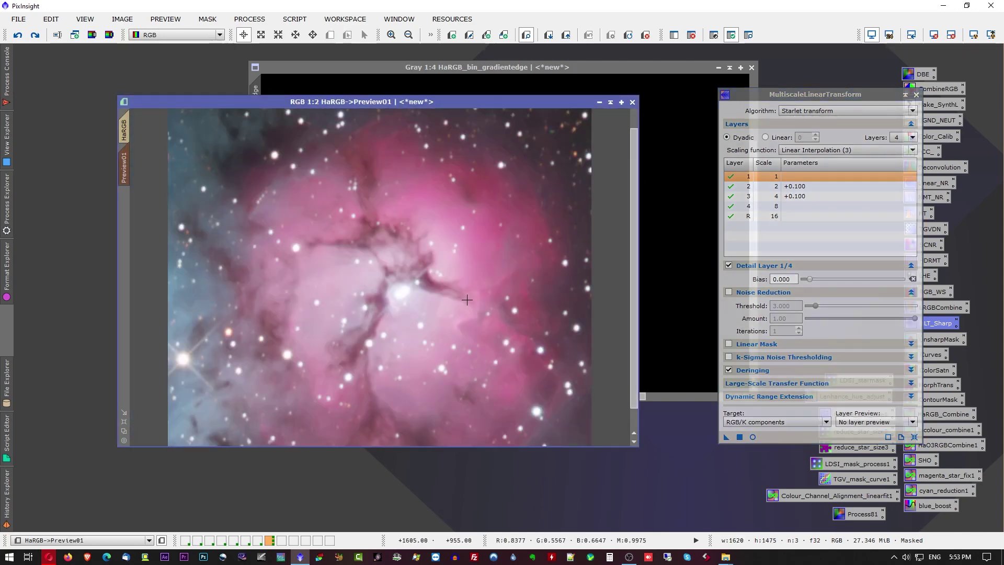
{"action": "left_click", "coordinate": [727, 436]}
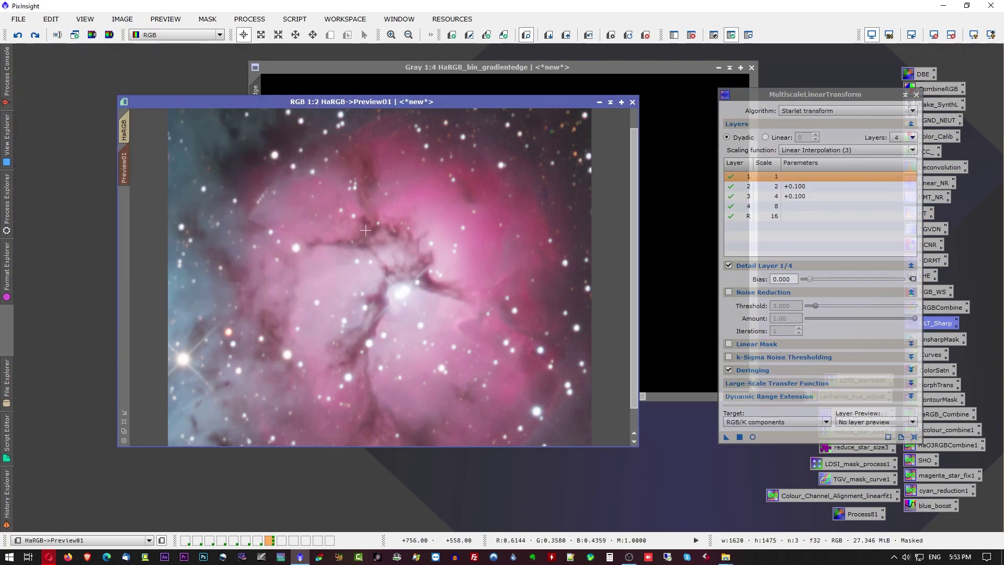
{"action": "scroll", "coordinate": [366, 230], "scroll_direction": "up", "scroll_amount": 2}
{"action": "scroll", "coordinate": [383, 244], "scroll_direction": "down", "scroll_amount": 1}
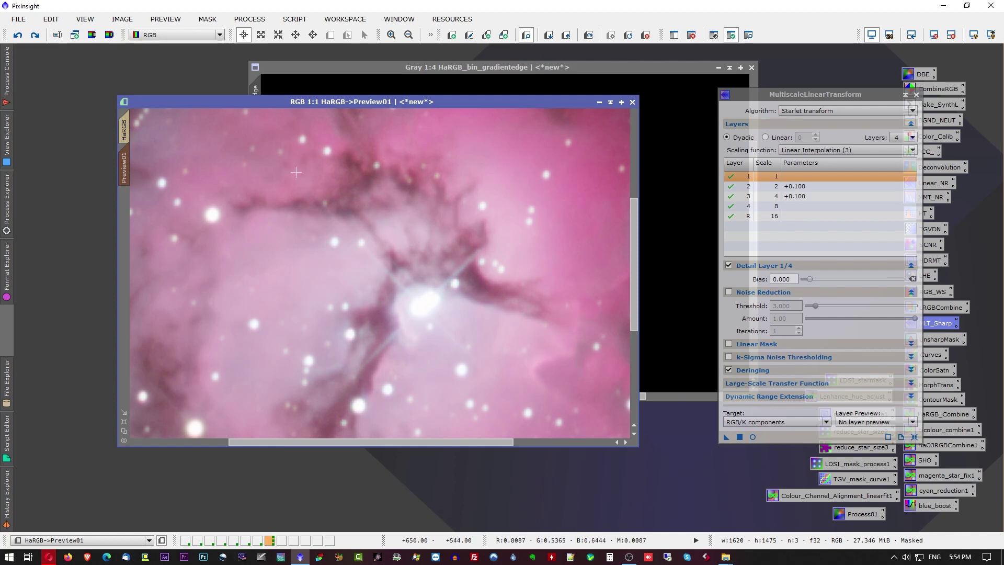
{"action": "scroll", "coordinate": [368, 174], "scroll_direction": "down", "scroll_amount": 2}
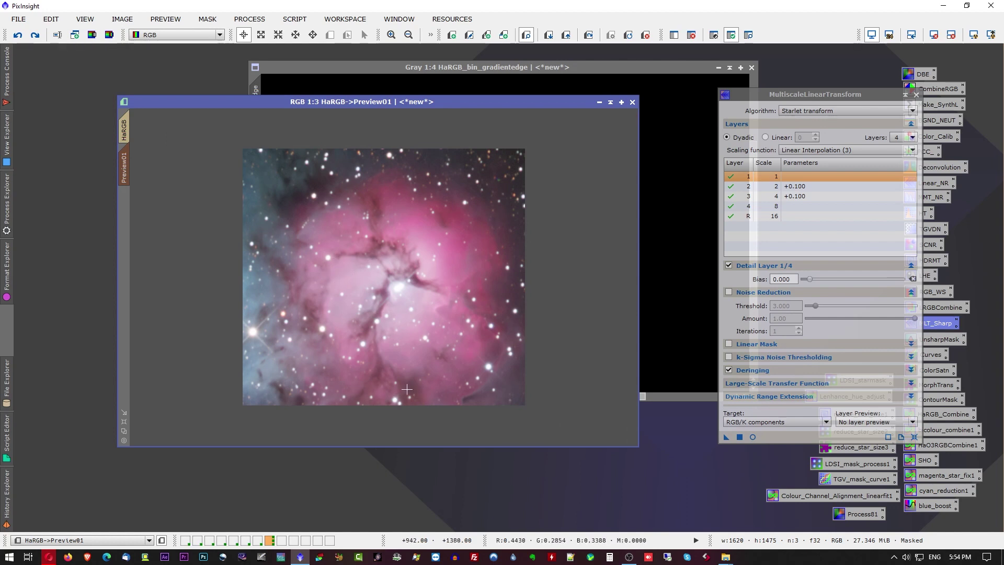
{"action": "scroll", "coordinate": [425, 290], "scroll_direction": "up", "scroll_amount": 2}
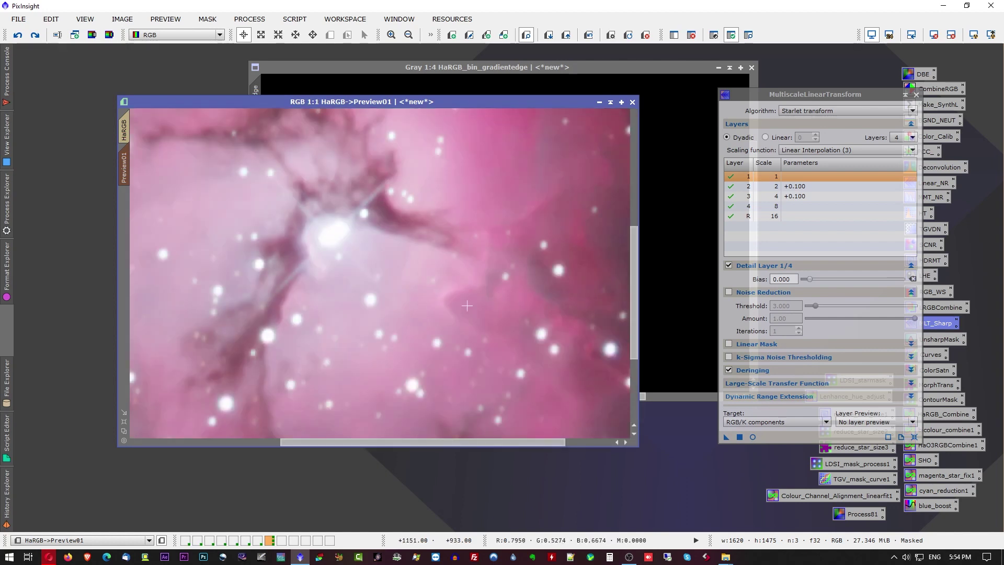
{"action": "scroll", "coordinate": [389, 278], "scroll_direction": "down", "scroll_amount": 2}
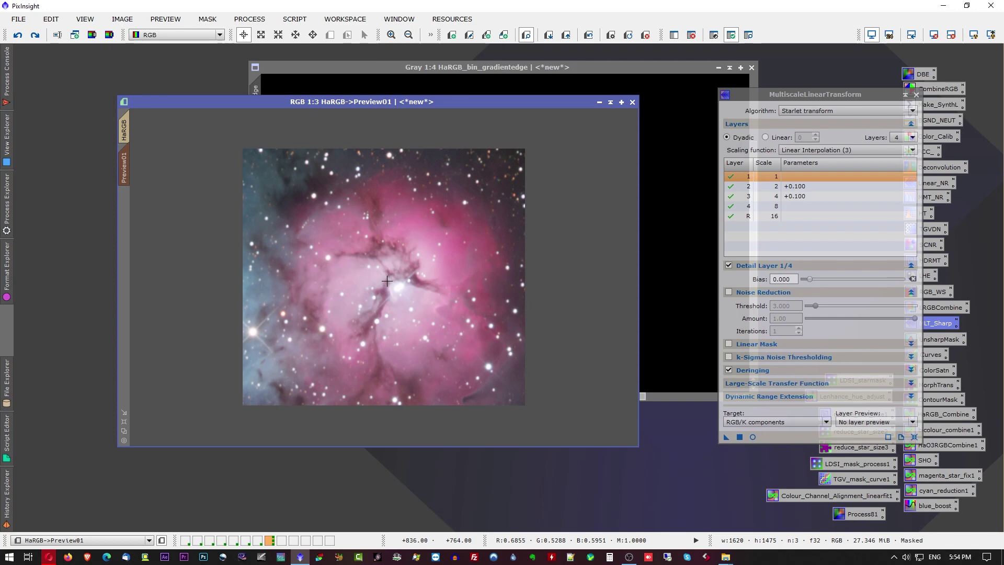
Step: Return to the full HaRGB image zoomed out to 1:7 and close MultiscaleLinearTransform
{"action": "left_click", "coordinate": [124, 129]}
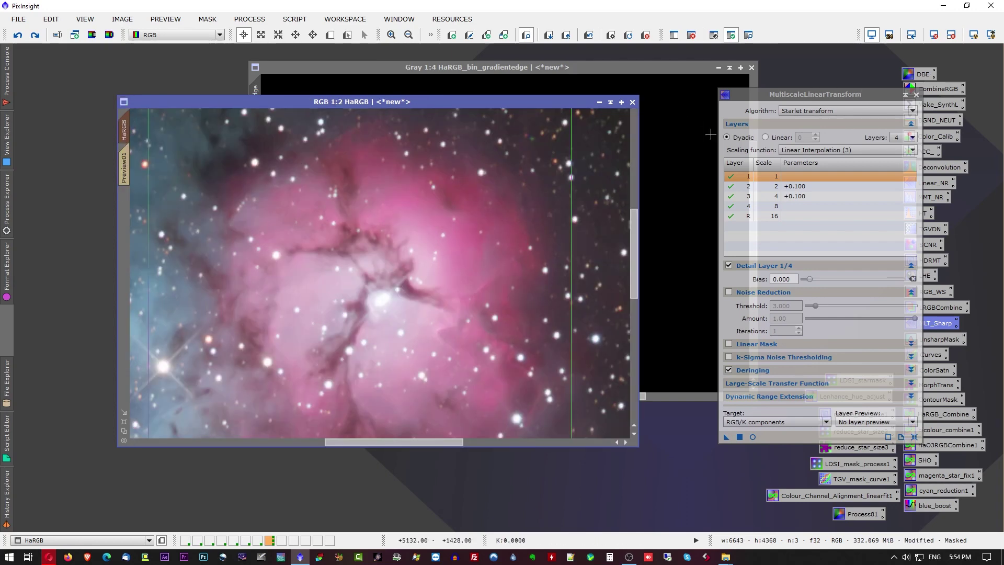
{"action": "scroll", "coordinate": [386, 260], "scroll_direction": "down", "scroll_amount": 4}
{"action": "scroll", "coordinate": [386, 260], "scroll_direction": "down", "scroll_amount": 1}
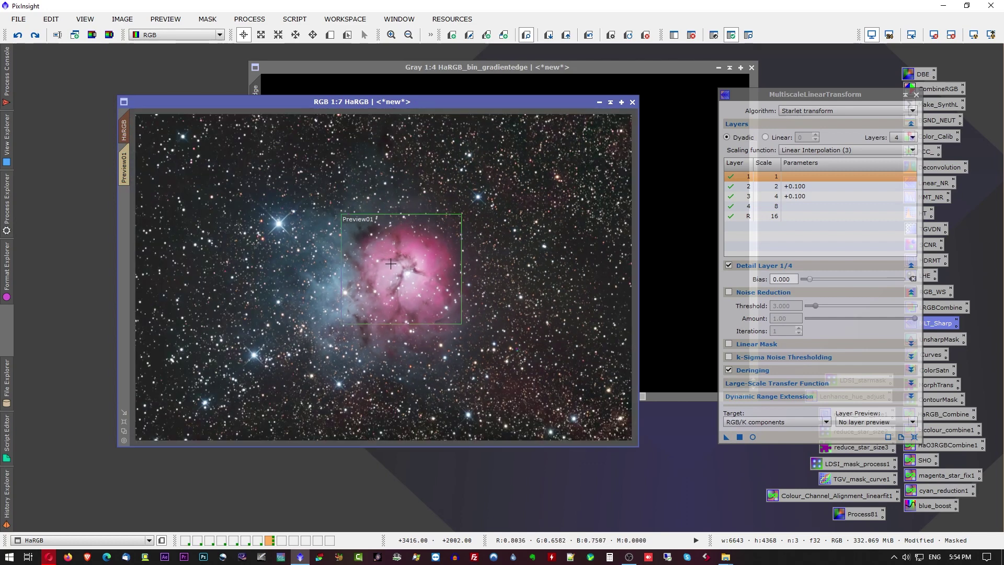
{"action": "left_click", "coordinate": [916, 95]}
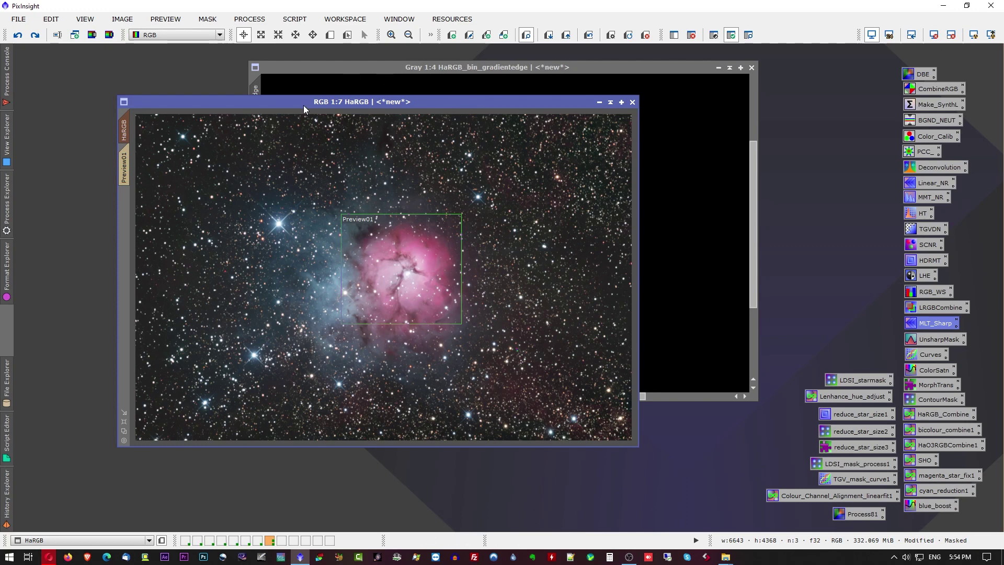
Step: Remove the mask from the HaRGB image and relaunch the GAME script
{"action": "left_click", "coordinate": [692, 36]}
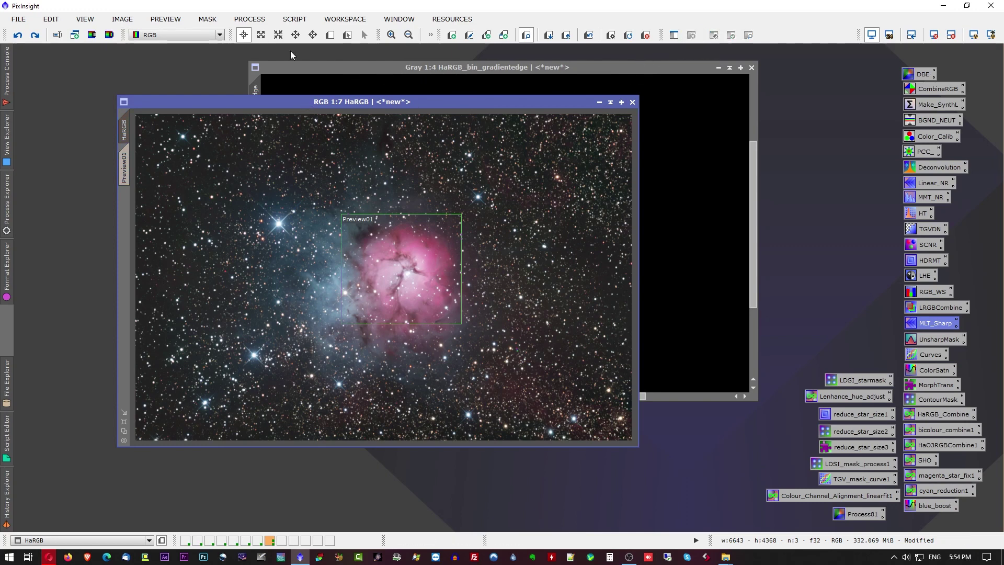
{"action": "left_click", "coordinate": [294, 18]}
{"action": "mouse_move", "coordinate": [318, 143]}
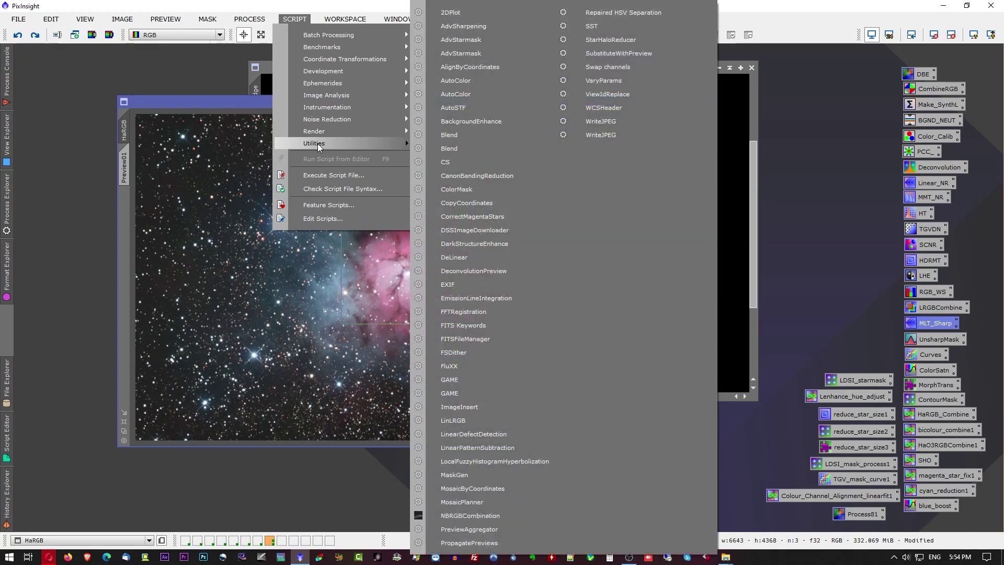
{"action": "left_click", "coordinate": [473, 380]}
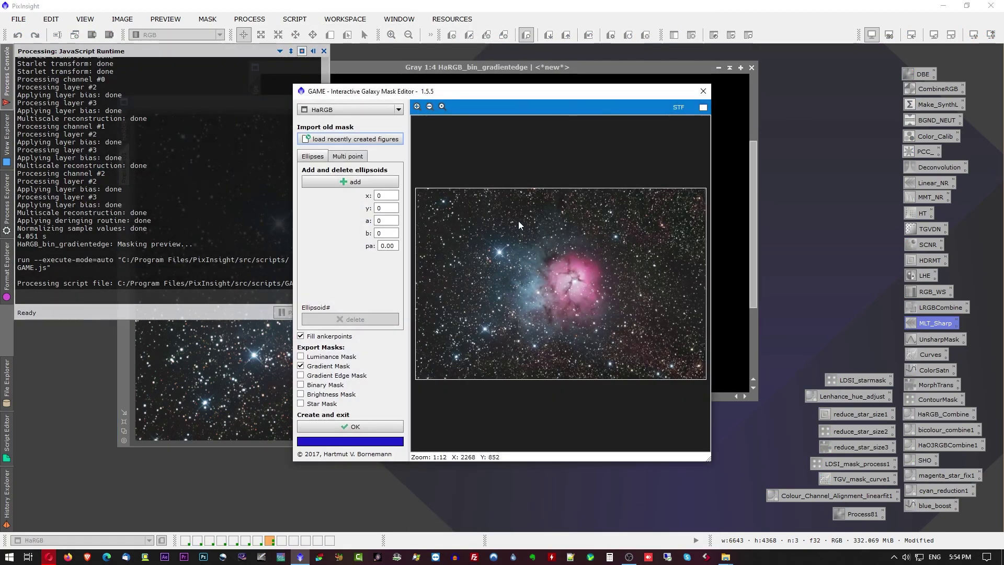
Step: Add a GAME ellipse and fit it as a 288 × 313 circle around the bright star left of the nebula
{"action": "left_click", "coordinate": [350, 181]}
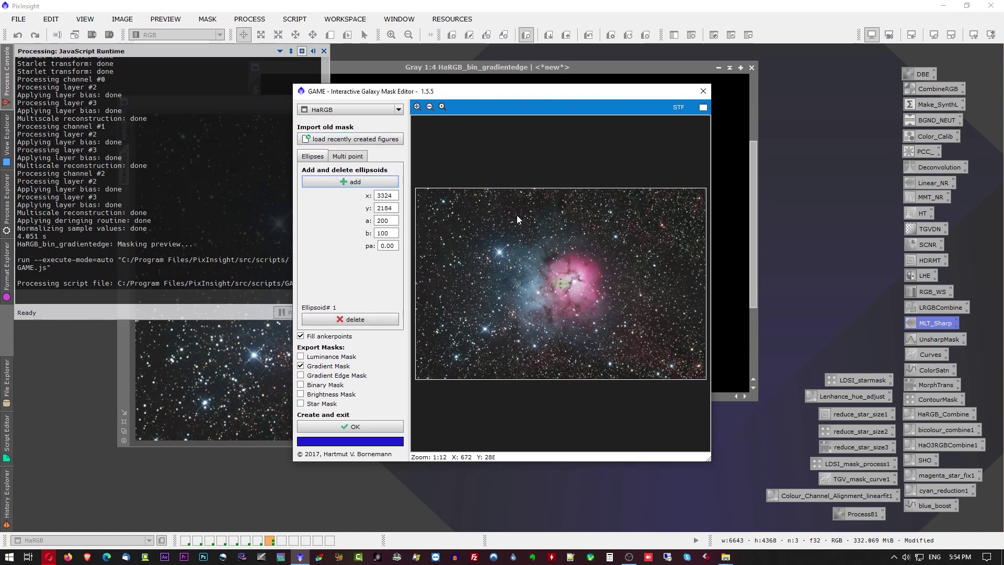
{"action": "left_click", "coordinate": [482, 240]}
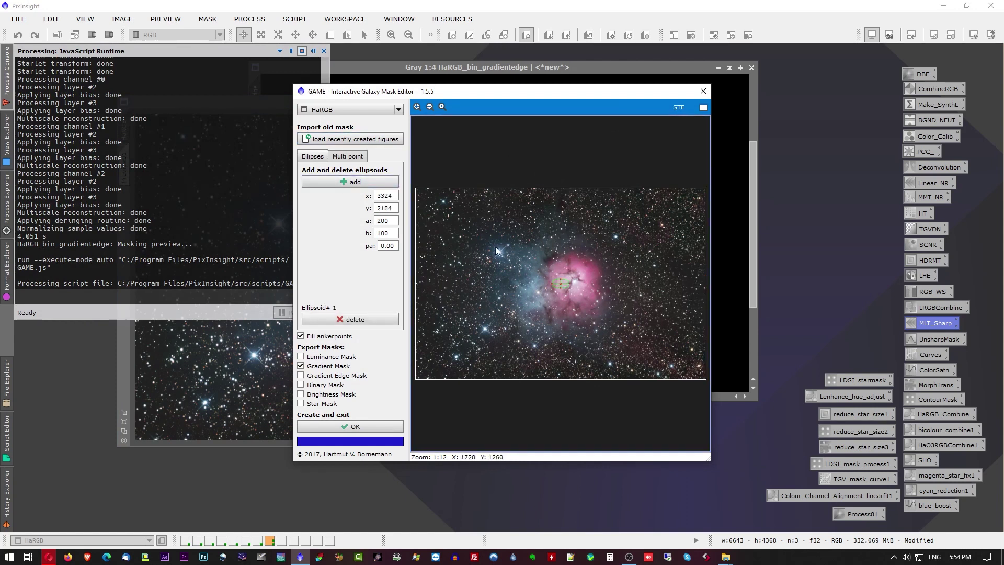
{"action": "left_click_drag", "start_coordinate": [560, 284], "coordinate": [501, 256]}
{"action": "left_click_drag", "start_coordinate": [508, 252], "coordinate": [513, 253]}
{"action": "left_click", "coordinate": [347, 156]}
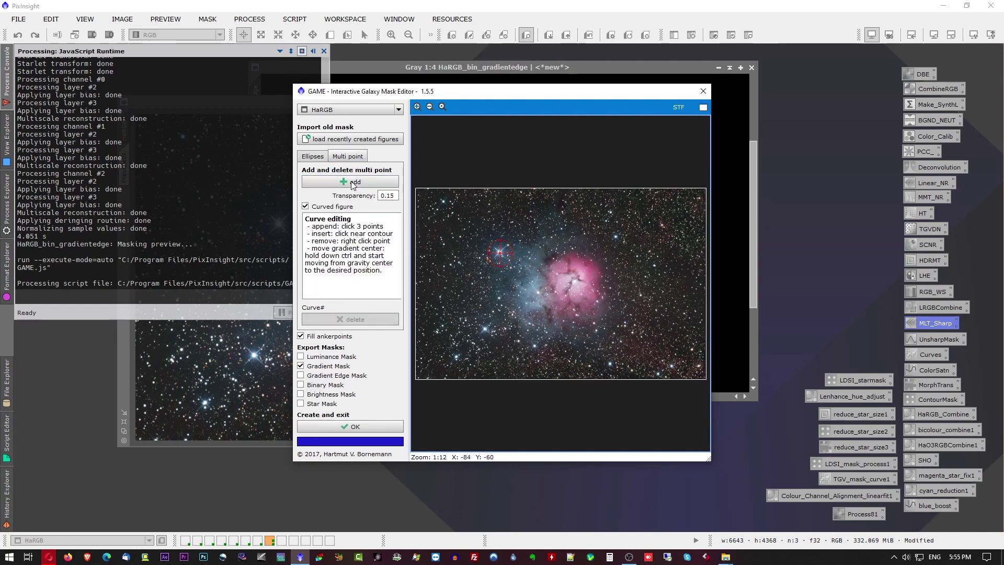
Step: Start a new multi-point curve and place its points around the pink nebula
{"action": "left_click", "coordinate": [344, 181]}
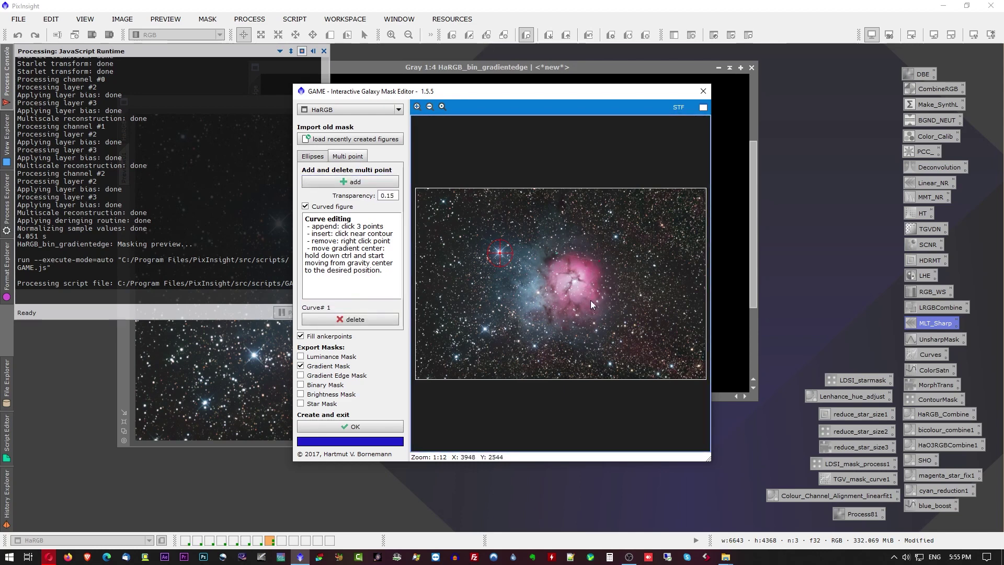
{"action": "left_click", "coordinate": [576, 304]}
{"action": "left_click_drag", "start_coordinate": [575, 304], "coordinate": [570, 324]}
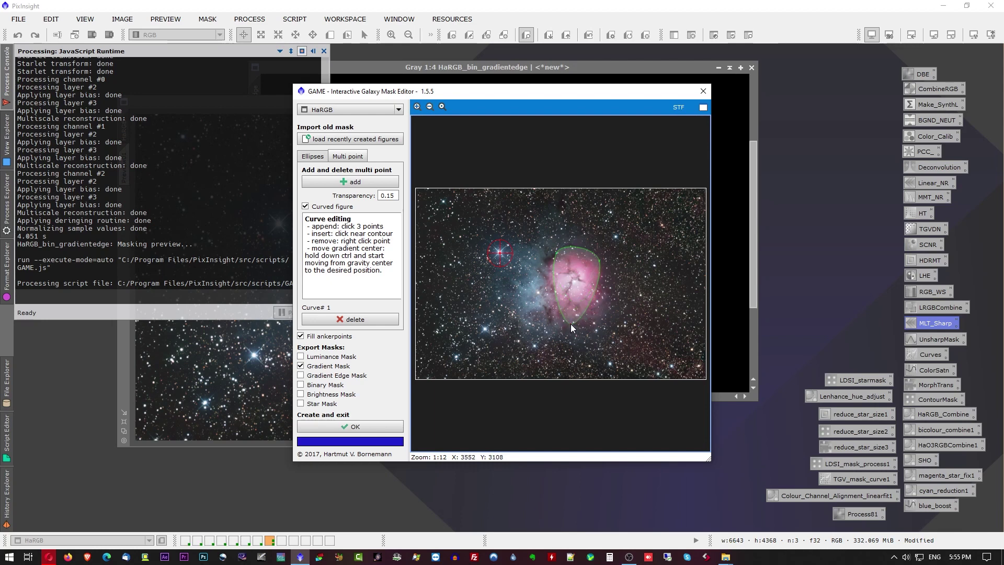
{"action": "left_click", "coordinate": [554, 283]}
Step: Refine the nebula outline by bulging its left side and adding a right-edge point, and disable gradient-mask export
{"action": "left_click", "coordinate": [417, 107]}
{"action": "left_click", "coordinate": [419, 107]}
{"action": "left_click", "coordinate": [419, 107]}
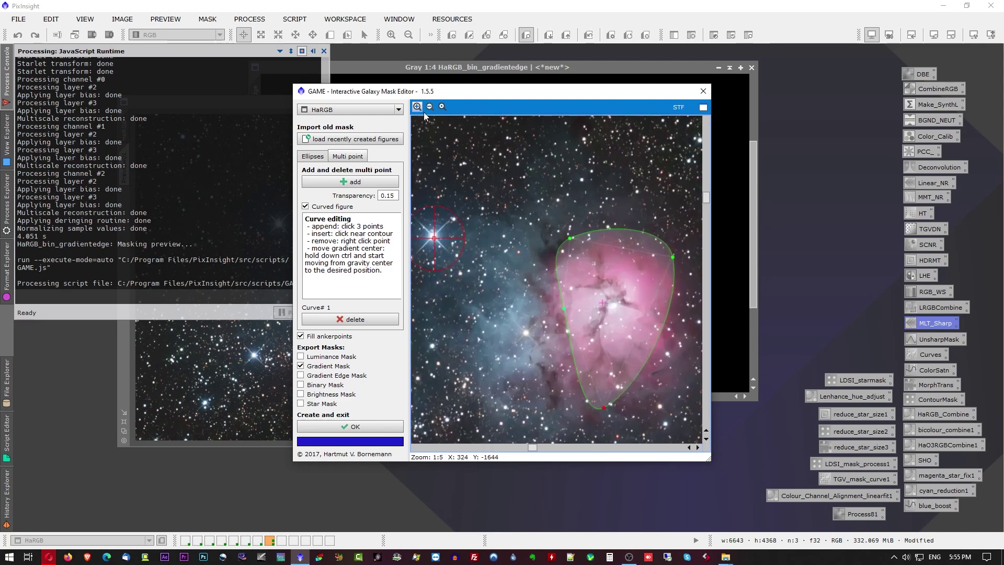
{"action": "left_click_drag", "start_coordinate": [564, 308], "coordinate": [531, 310]}
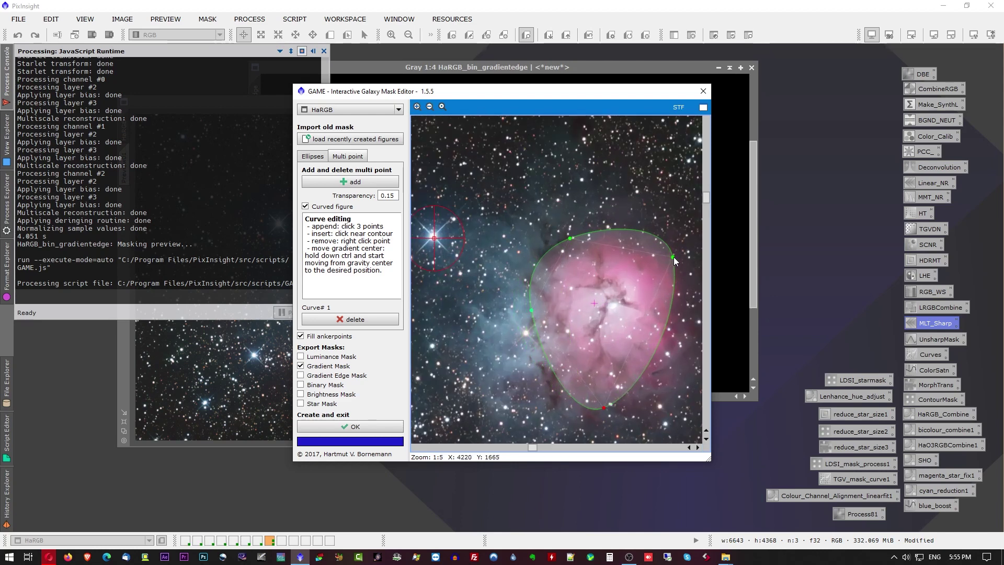
{"action": "left_click_drag", "start_coordinate": [673, 256], "coordinate": [677, 263]}
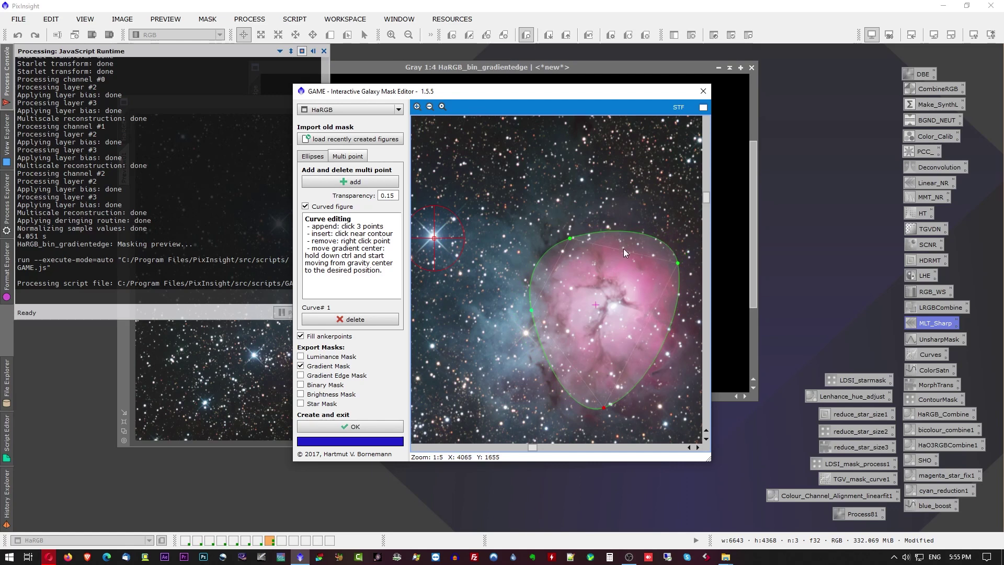
{"action": "left_click", "coordinate": [661, 344]}
{"action": "left_click_drag", "start_coordinate": [663, 351], "coordinate": [670, 372]}
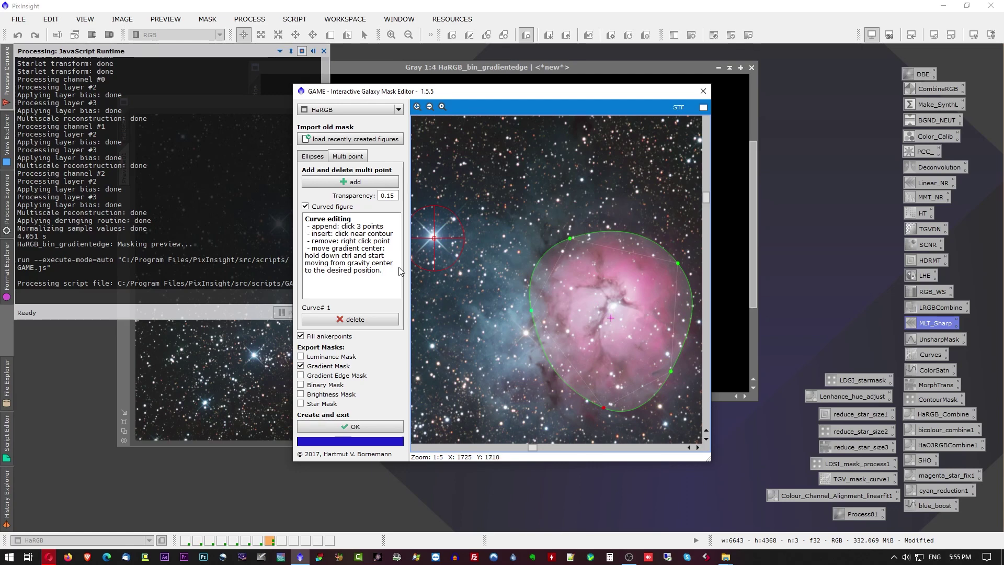
{"action": "scroll", "coordinate": [484, 285], "scroll_direction": "down", "scroll_amount": 6}
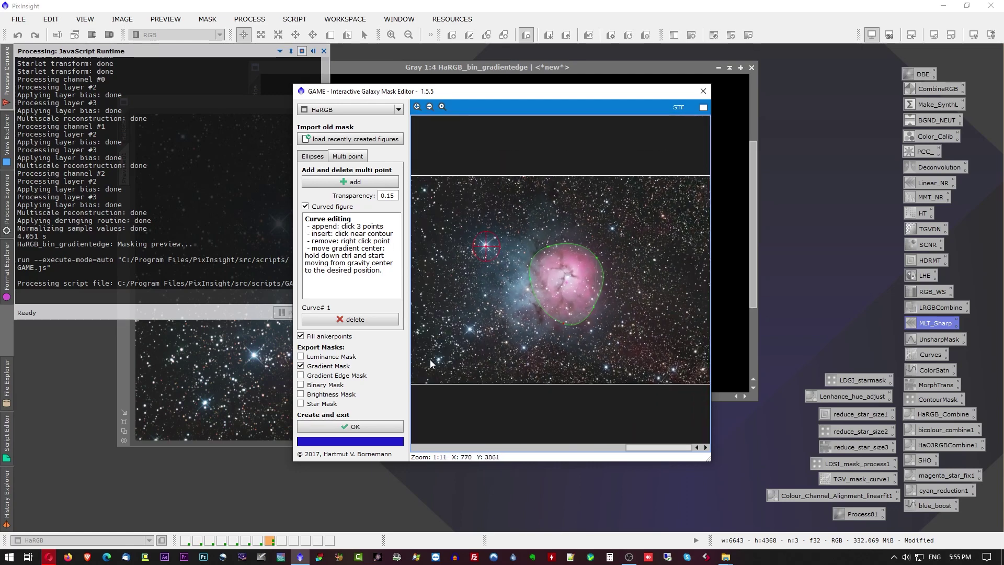
{"action": "left_click", "coordinate": [301, 366]}
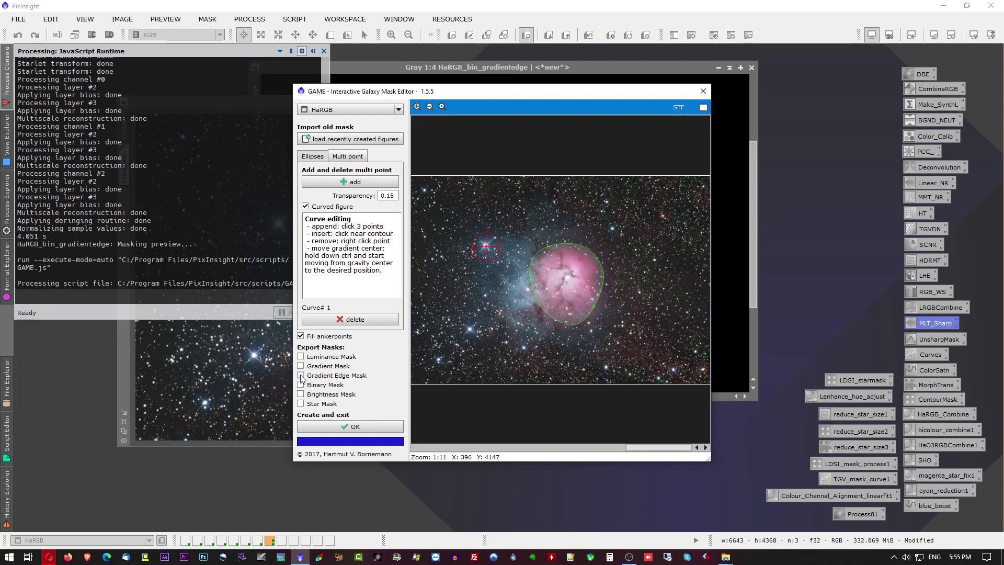
Step: Export the star and nebula shapes as gradient edge mask HaRGB_bin_gradientedge2
{"action": "left_click", "coordinate": [301, 375]}
{"action": "left_click", "coordinate": [360, 426]}
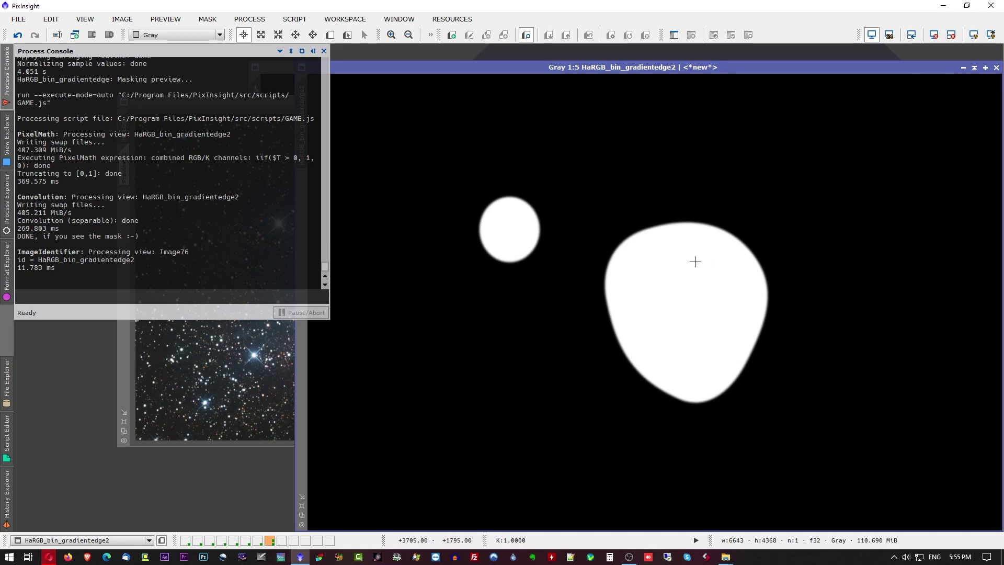
{"action": "left_click", "coordinate": [302, 515]}
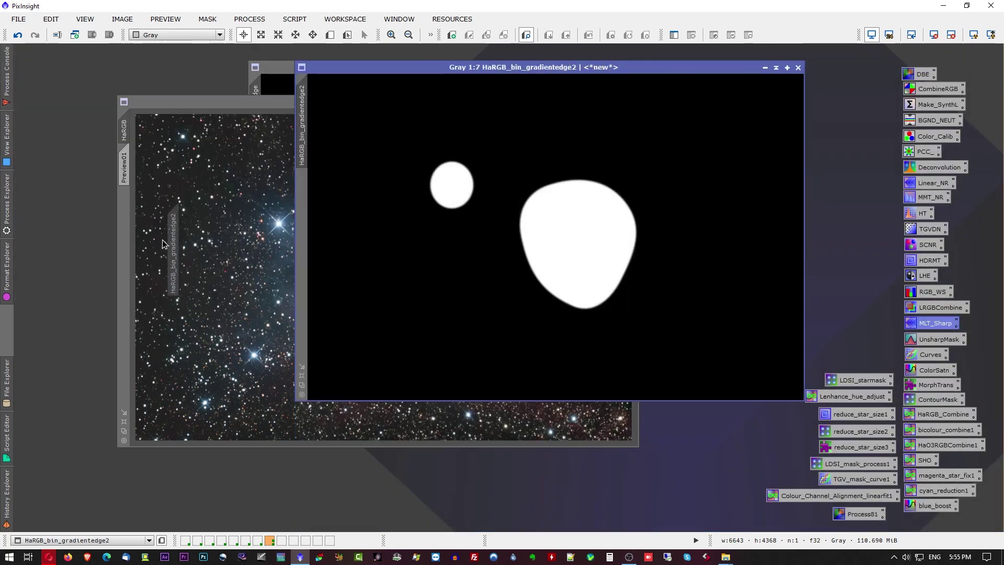
Step: Bring HaRGB forward with its mask overlay hidden and select ColorSaturation
{"action": "left_click", "coordinate": [183, 102]}
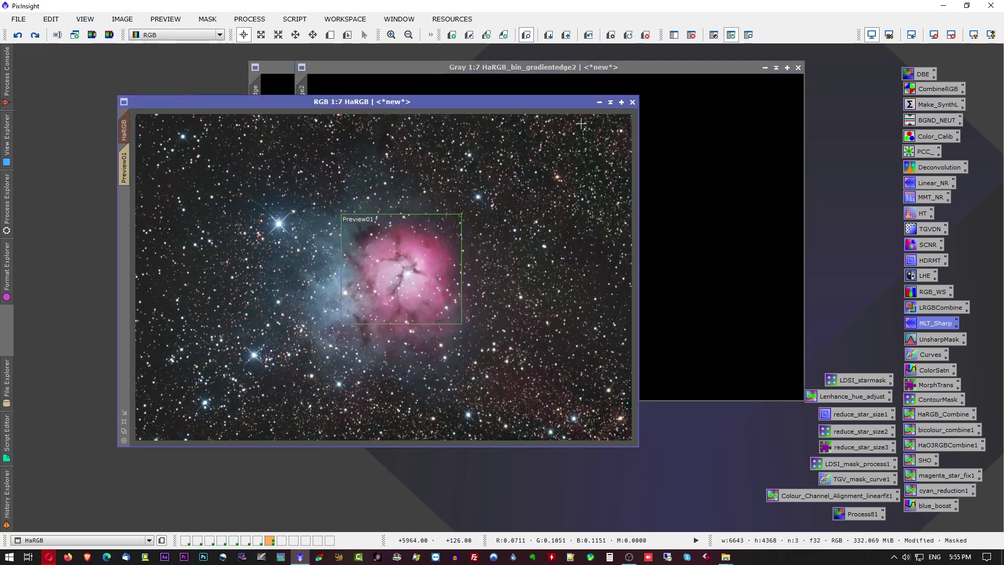
{"action": "left_click", "coordinate": [745, 36]}
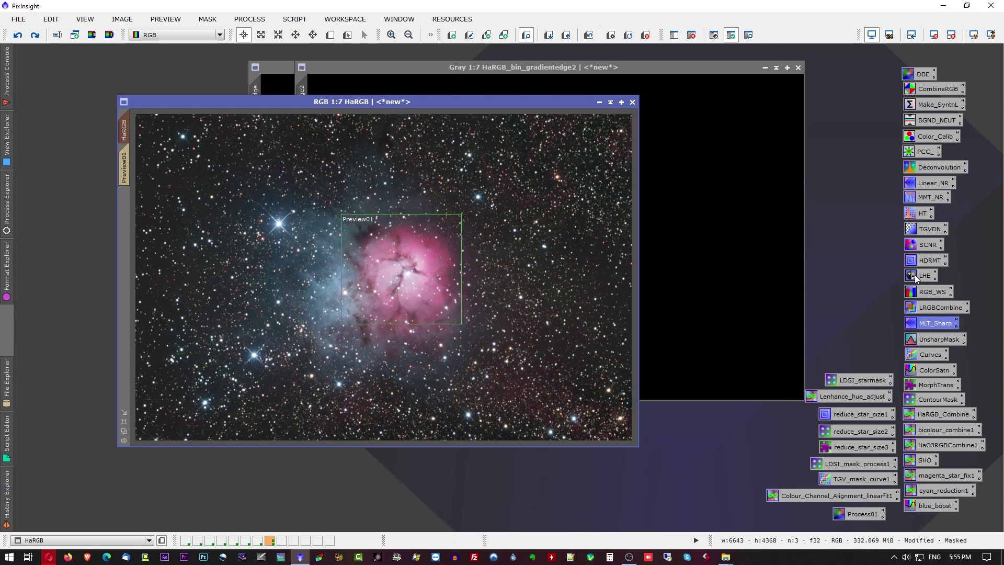
{"action": "left_click", "coordinate": [921, 374]}
Step: Raise the ColorSaturation curve to about 0.49 with live preview on masked HaRGB, then close the dialog
{"action": "double_click", "coordinate": [921, 374]}
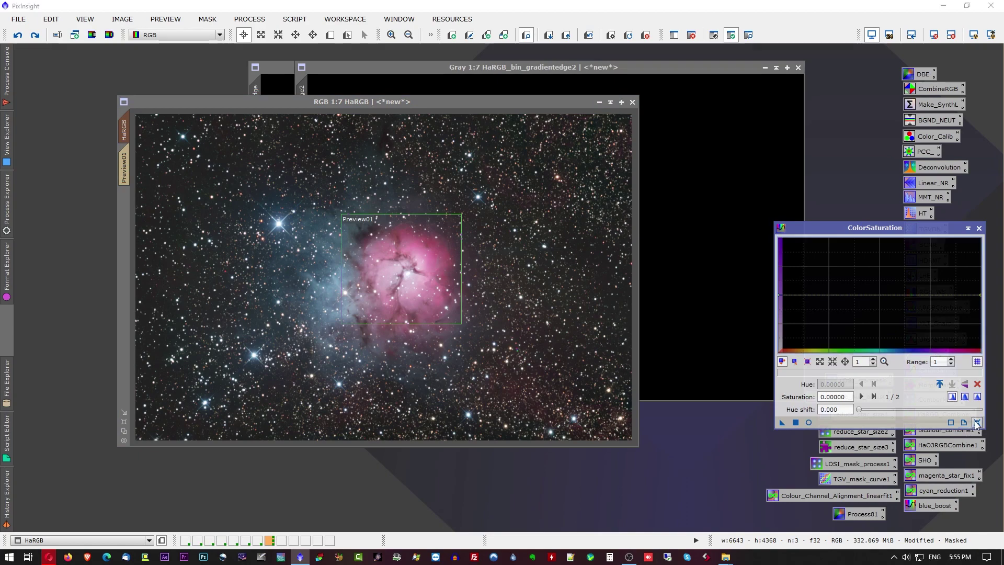
{"action": "left_click", "coordinate": [808, 422]}
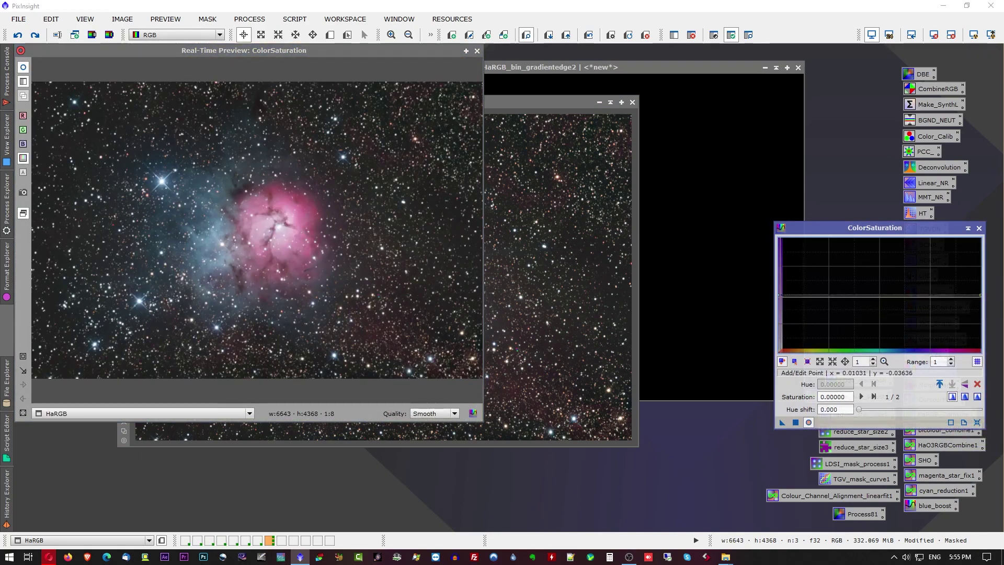
{"action": "left_click_drag", "start_coordinate": [779, 296], "coordinate": [782, 267]}
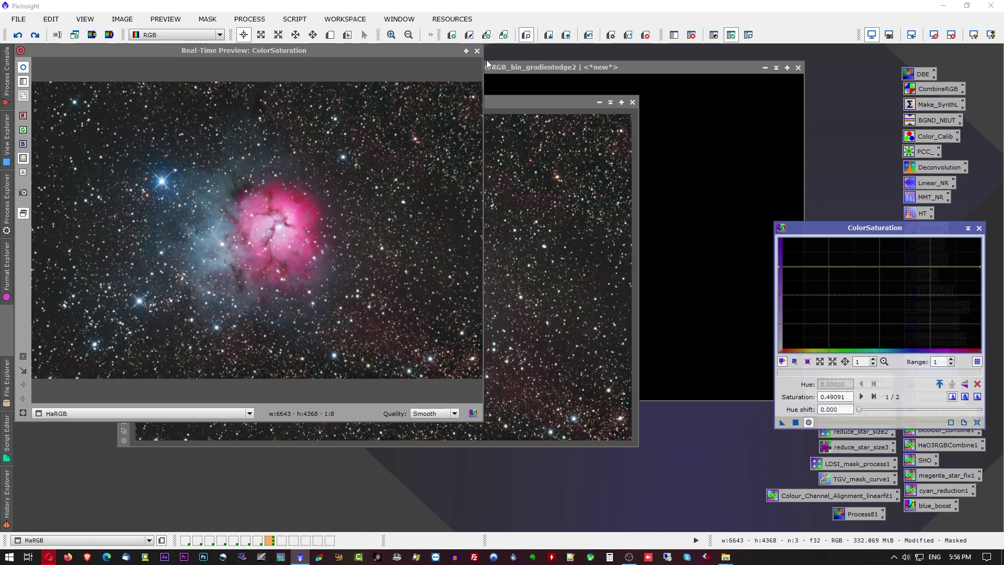
{"action": "left_click", "coordinate": [509, 65]}
{"action": "left_click", "coordinate": [977, 229]}
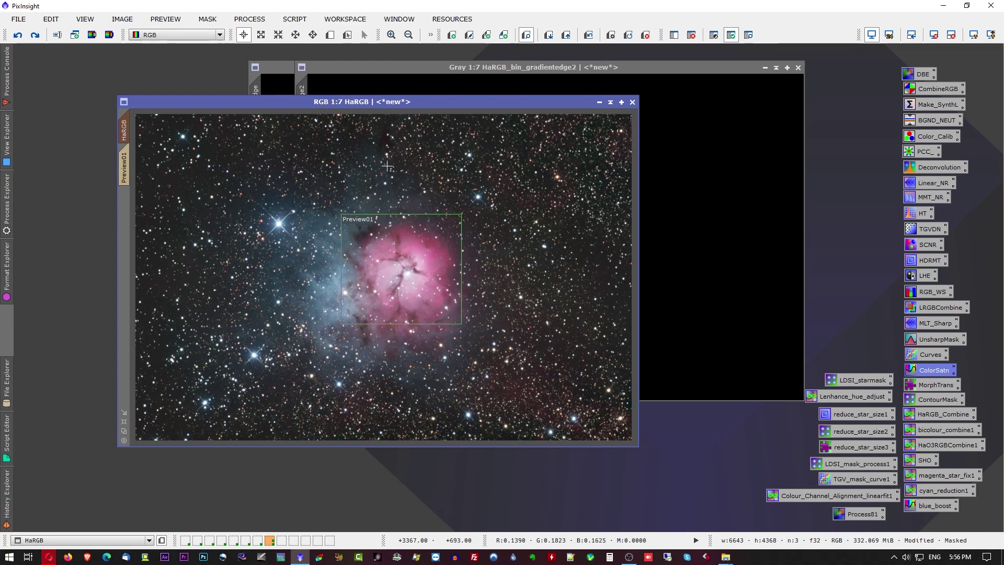
Step: Relaunch the GAME script from Script > Utilities on the HaRGB image
{"action": "left_click", "coordinate": [293, 21]}
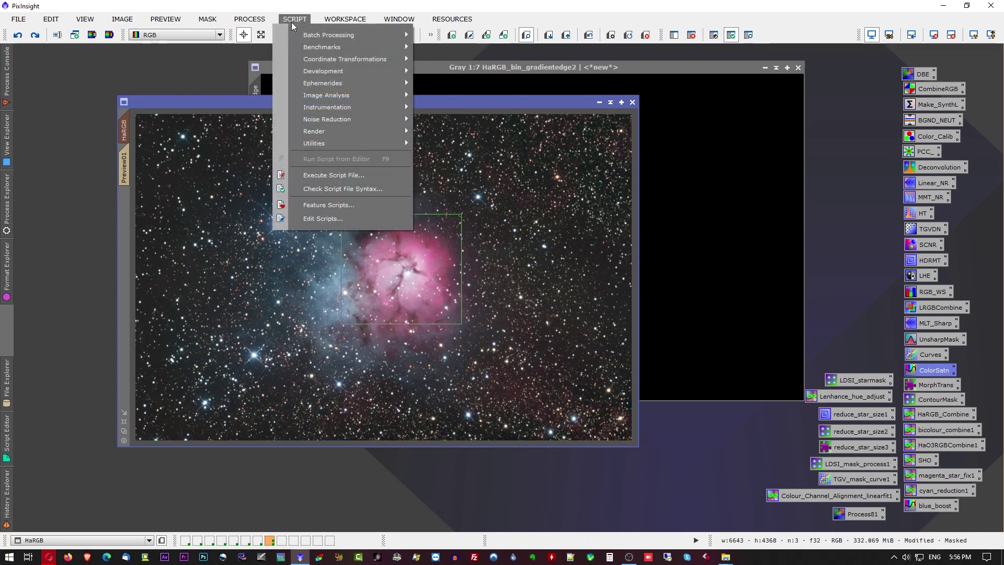
{"action": "mouse_move", "coordinate": [295, 146]}
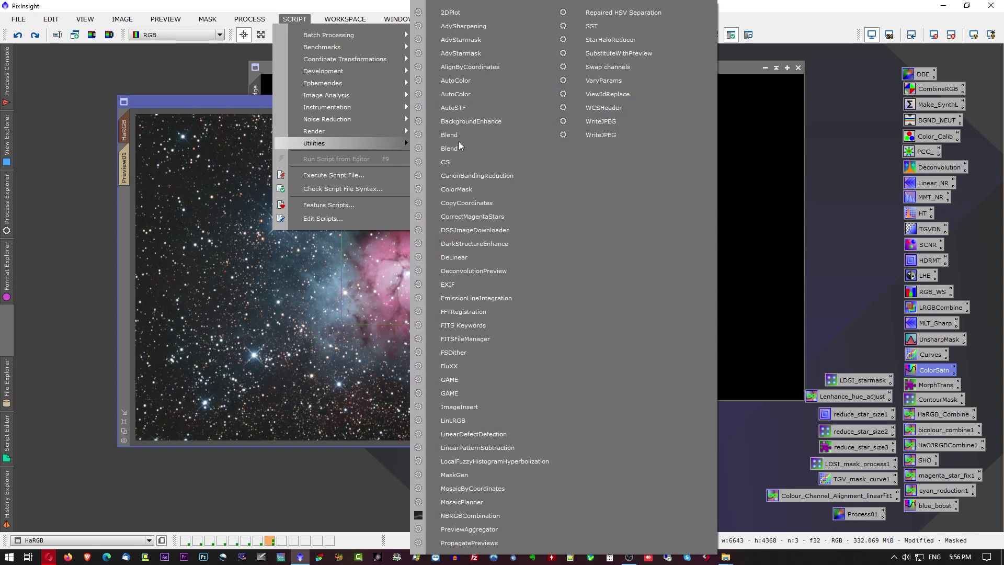
{"action": "left_click", "coordinate": [449, 379]}
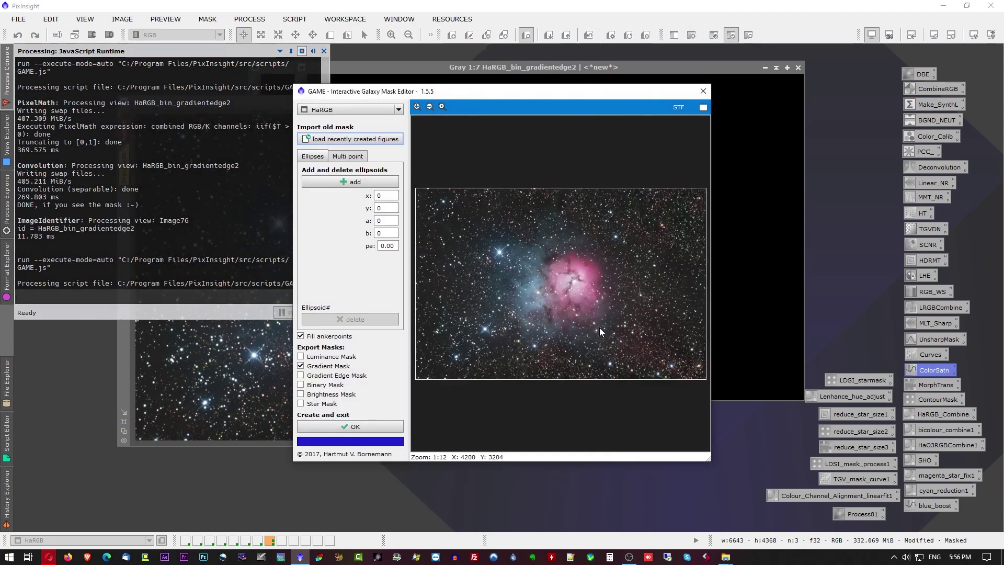